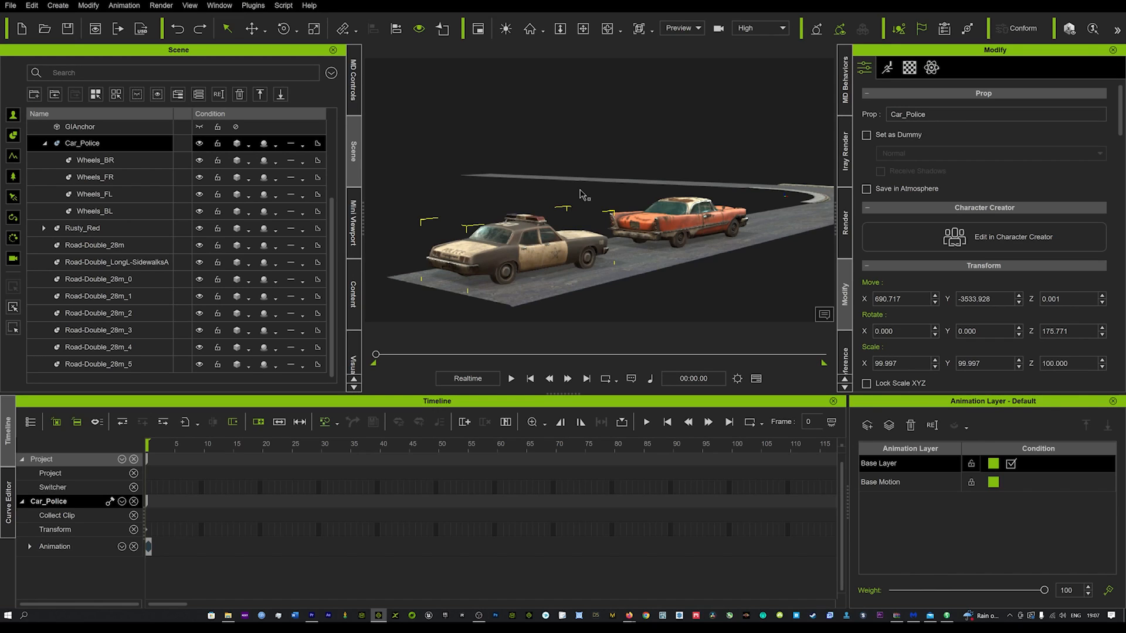
Step: Set all the road pieces, from Road-Double_28m through Road-Double_28m_5, to Wireframe display
{"action": "mouse_move", "coordinate": [660, 223]}
{"action": "right_mouse_down"}
{"action": "mouse_move", "coordinate": [651, 200]}
{"action": "mouse_move", "coordinate": [654, 245]}
{"action": "mouse_move", "coordinate": [644, 220]}
{"action": "right_mouse_up"}
{"action": "middle_click_drag", "start_coordinate": [644, 220], "coordinate": [673, 222]}
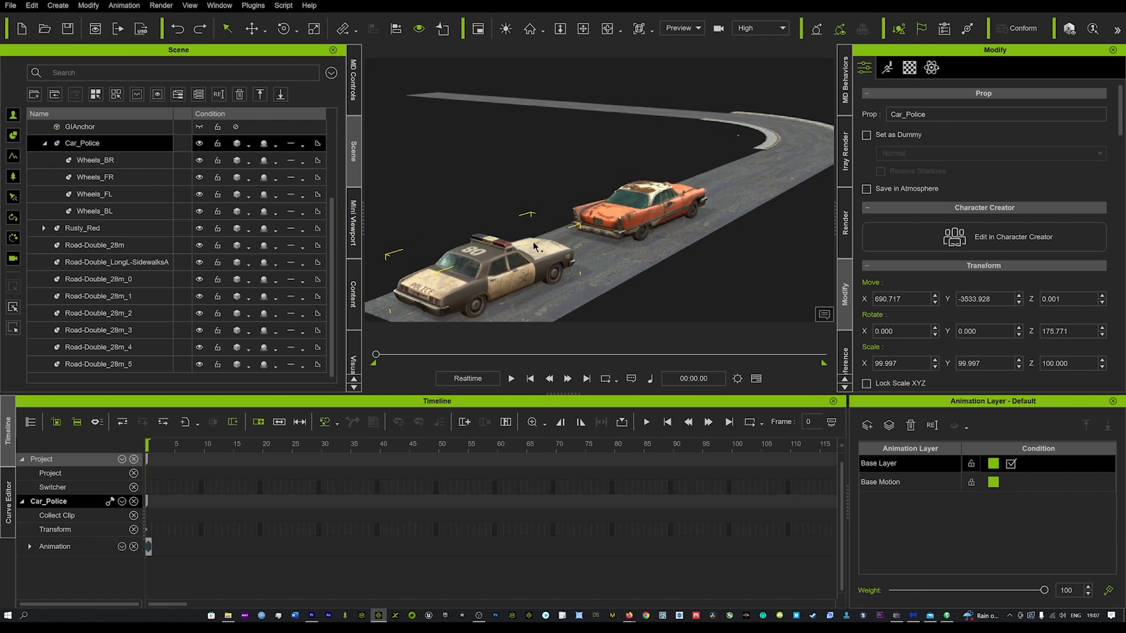
{"action": "left_click", "coordinate": [58, 6]}
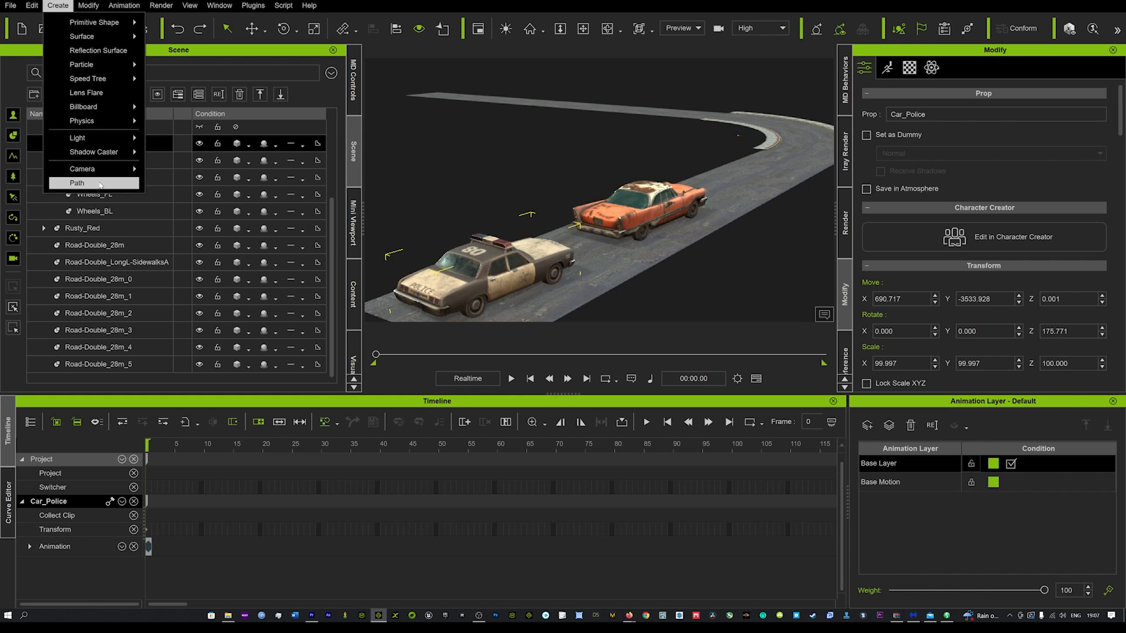
{"action": "left_click", "coordinate": [91, 249]}
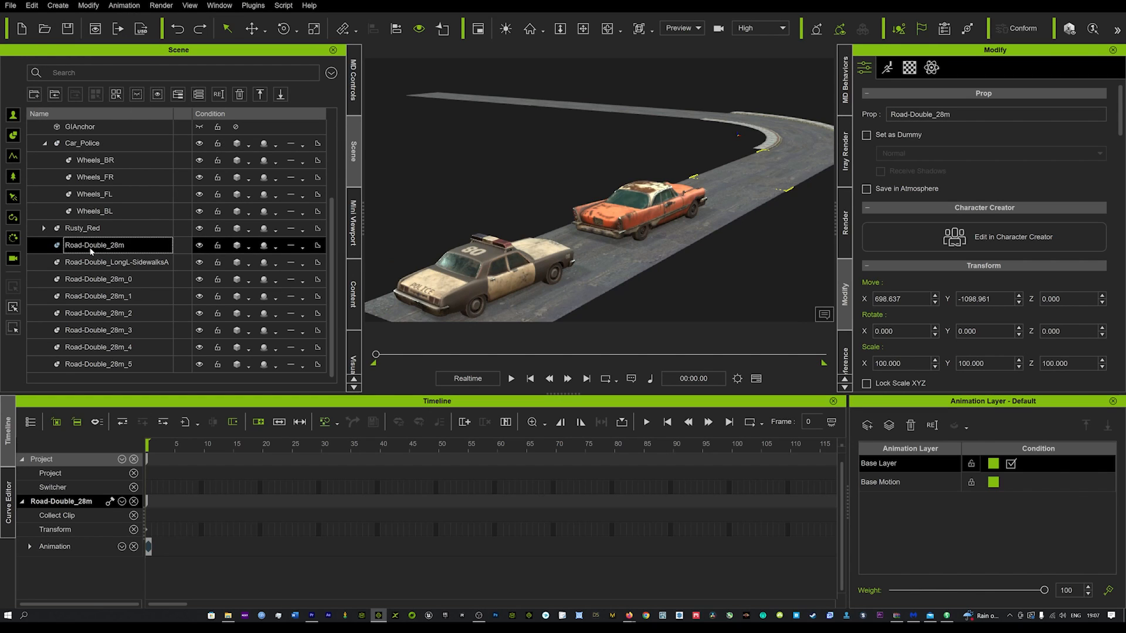
{"action": "left_click", "coordinate": [104, 365], "text": "shift"}
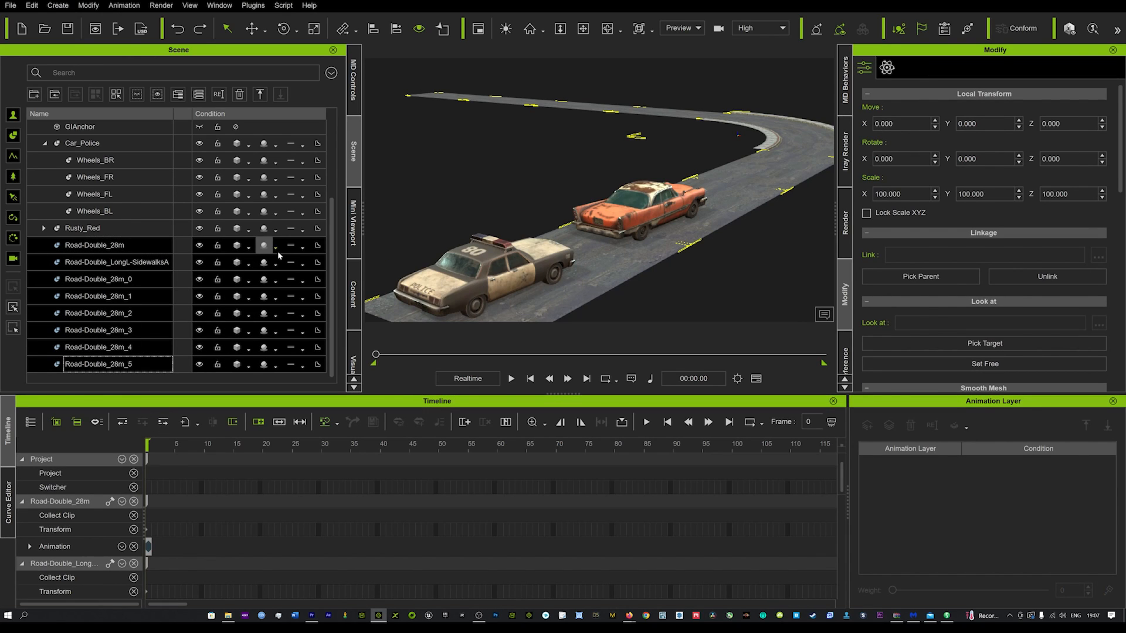
{"action": "left_click", "coordinate": [238, 246]}
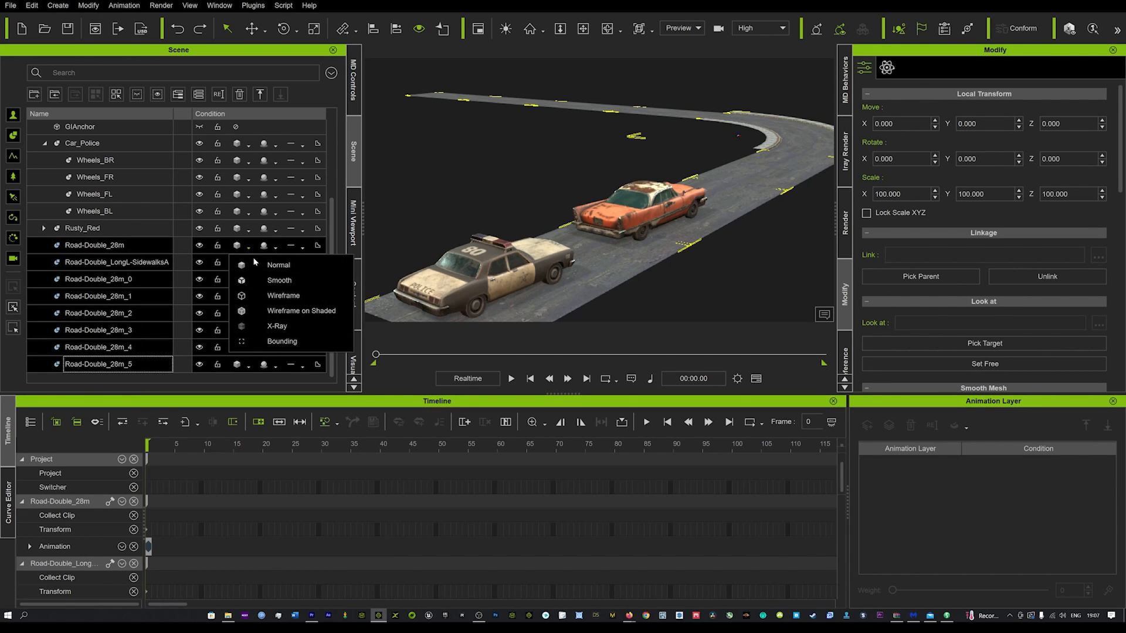
{"action": "left_click", "coordinate": [284, 295]}
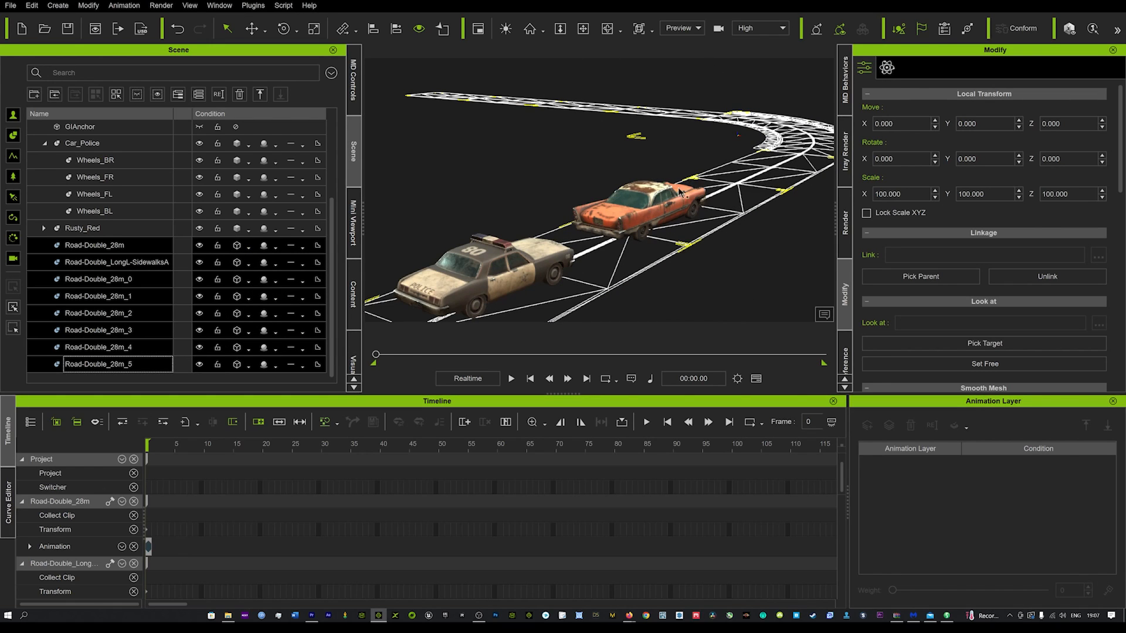
Step: Draw a path along the road's centre, from in front of the orange car through the bend to just past the road's far end
{"action": "right_click_drag", "start_coordinate": [710, 182], "coordinate": [653, 233]}
{"action": "left_click", "coordinate": [58, 5]}
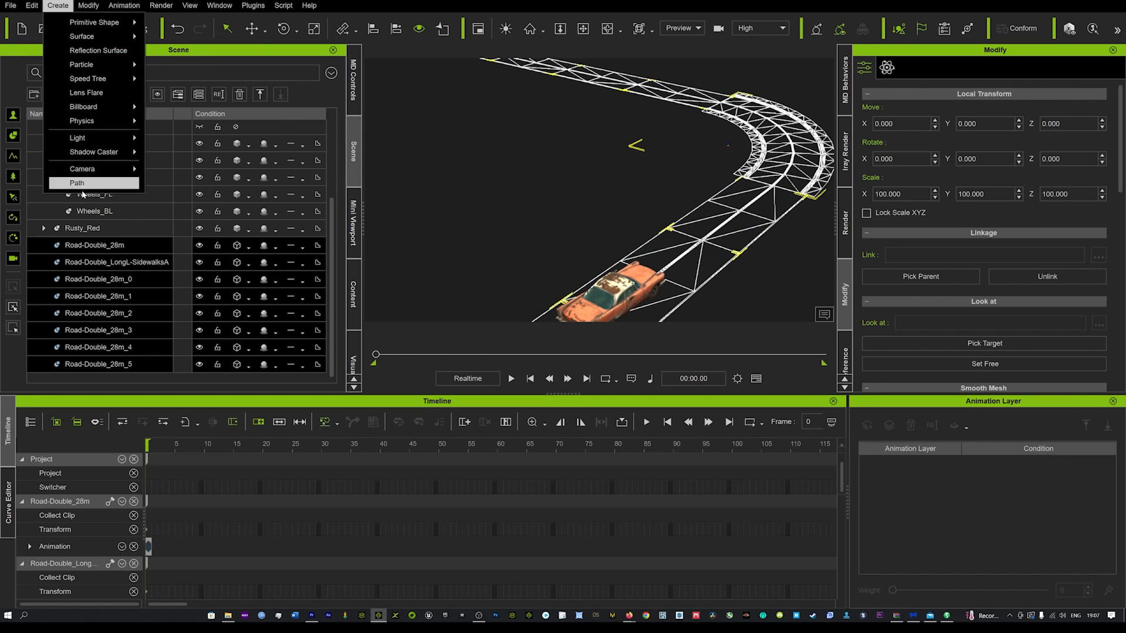
{"action": "left_click", "coordinate": [77, 183]}
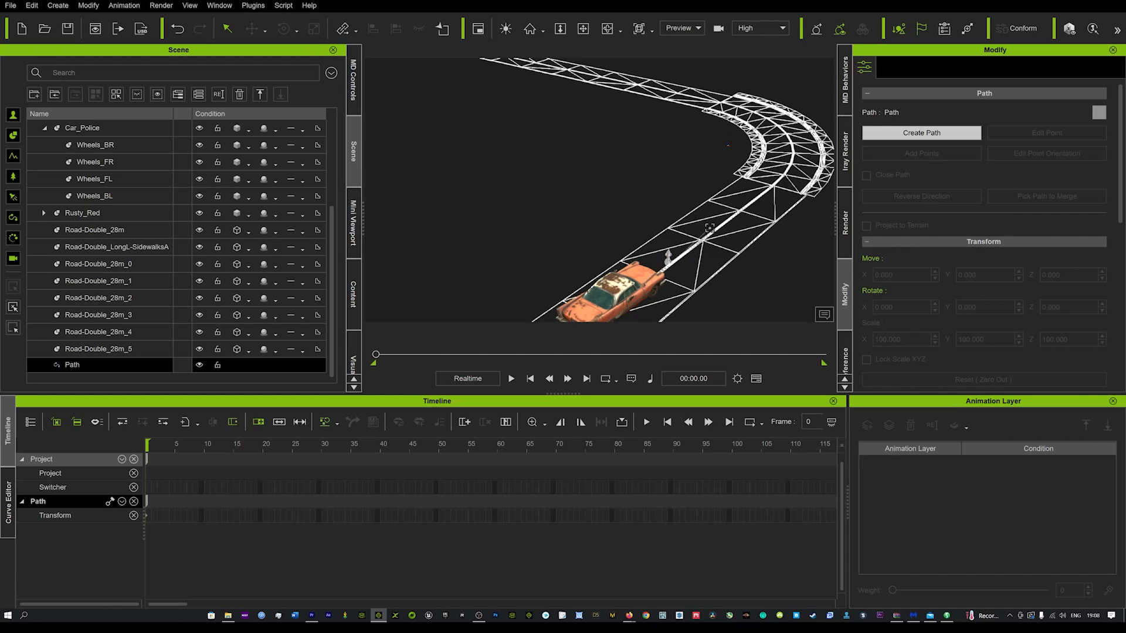
{"action": "left_click", "coordinate": [787, 155]}
{"action": "scroll", "coordinate": [727, 105], "scroll_direction": "up", "scroll_amount": 6}
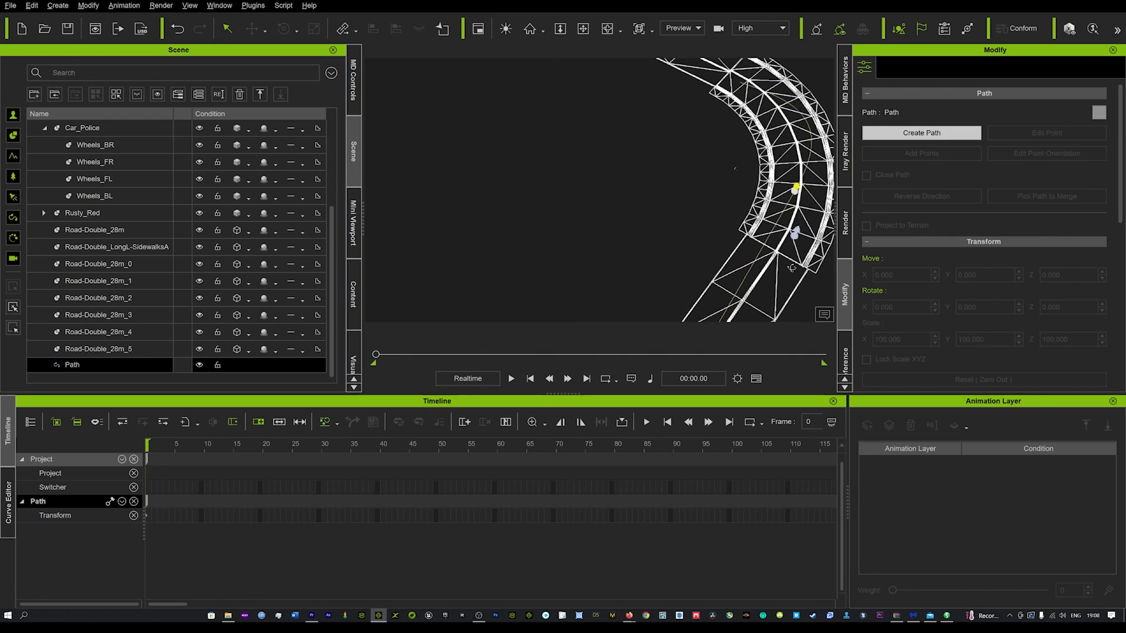
{"action": "middle_click_drag", "start_coordinate": [769, 96], "coordinate": [685, 159]}
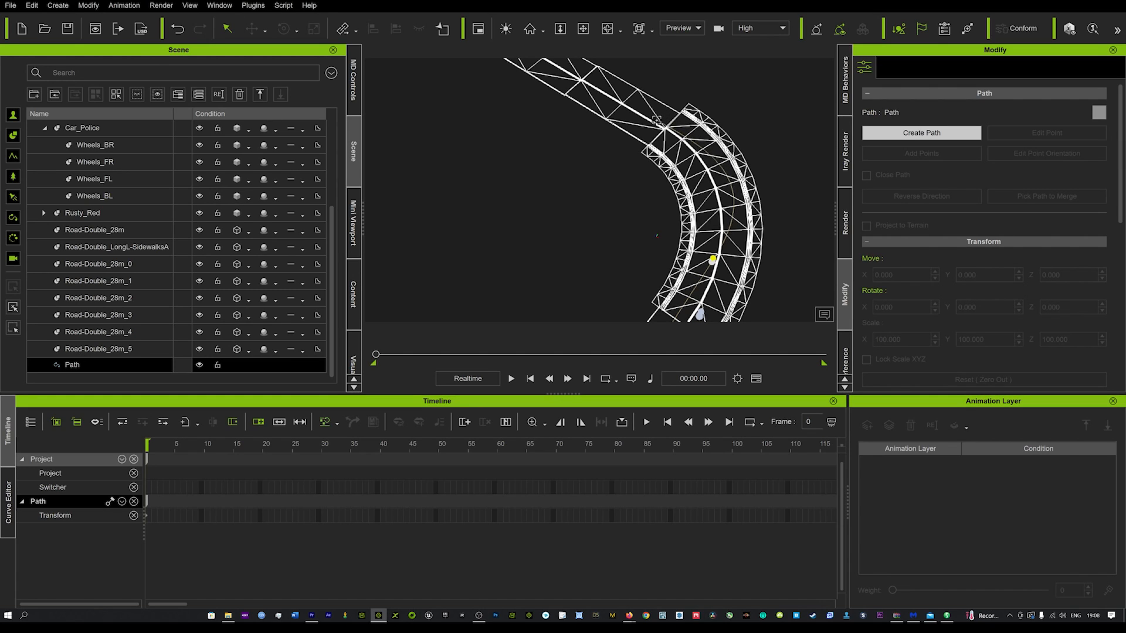
{"action": "scroll", "coordinate": [608, 96], "scroll_direction": "up", "scroll_amount": 5}
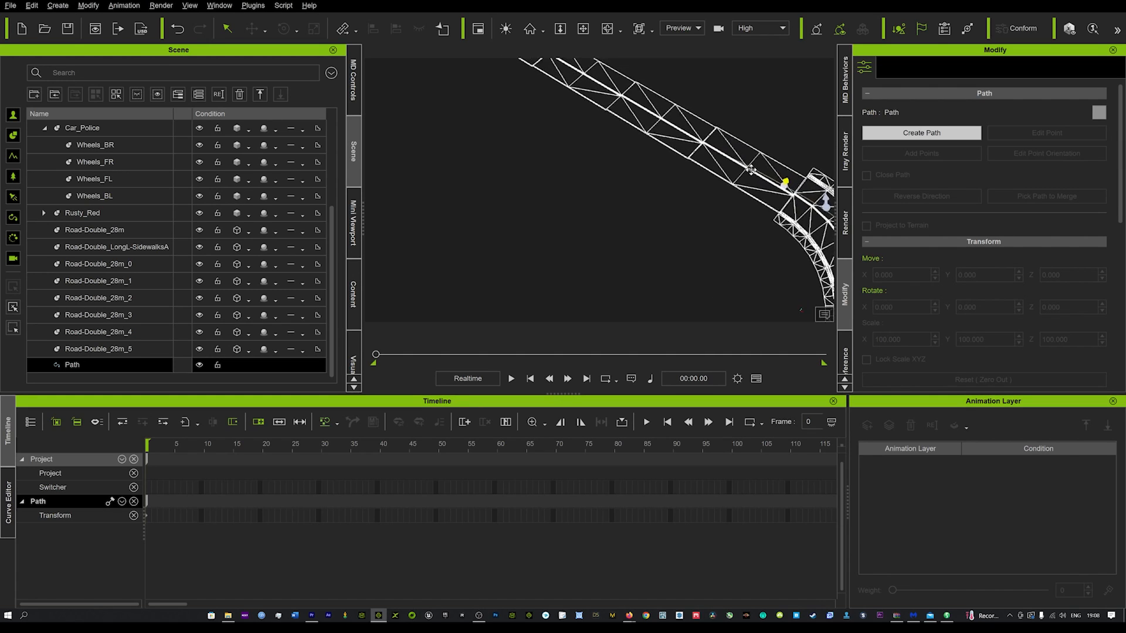
{"action": "middle_click_drag", "start_coordinate": [629, 97], "coordinate": [695, 143]}
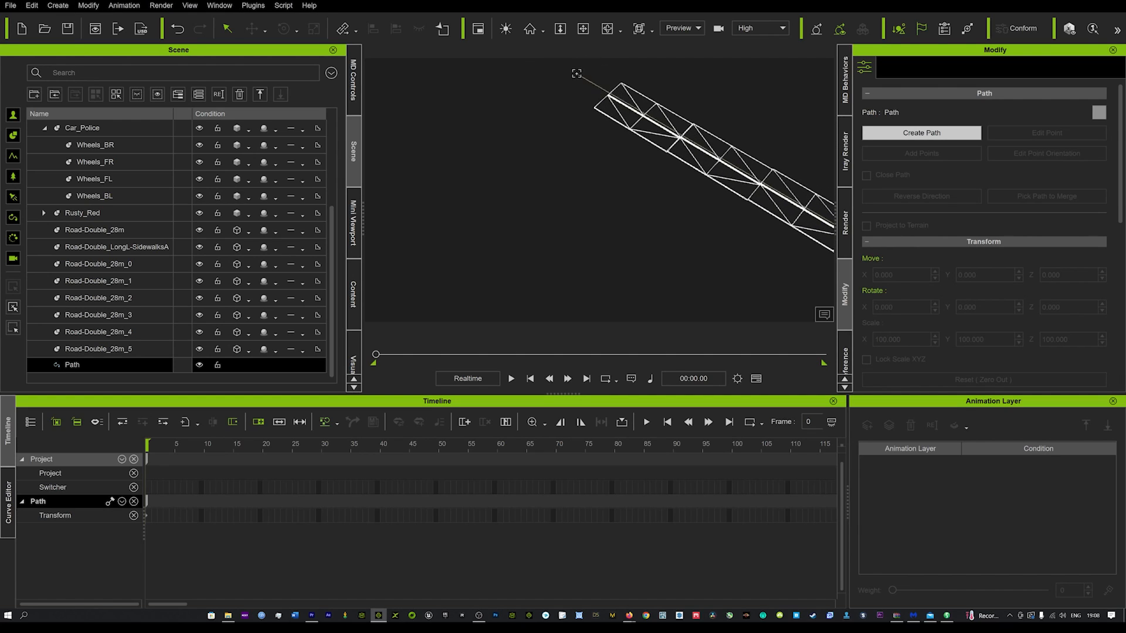
{"action": "right_click", "coordinate": [576, 115]}
Step: Adjust the tangent handle of the path point at the start of the bend so the path follows the road curve
{"action": "middle_click_drag", "start_coordinate": [655, 246], "coordinate": [410, 97]}
{"action": "right_click_drag", "start_coordinate": [570, 247], "coordinate": [605, 236]}
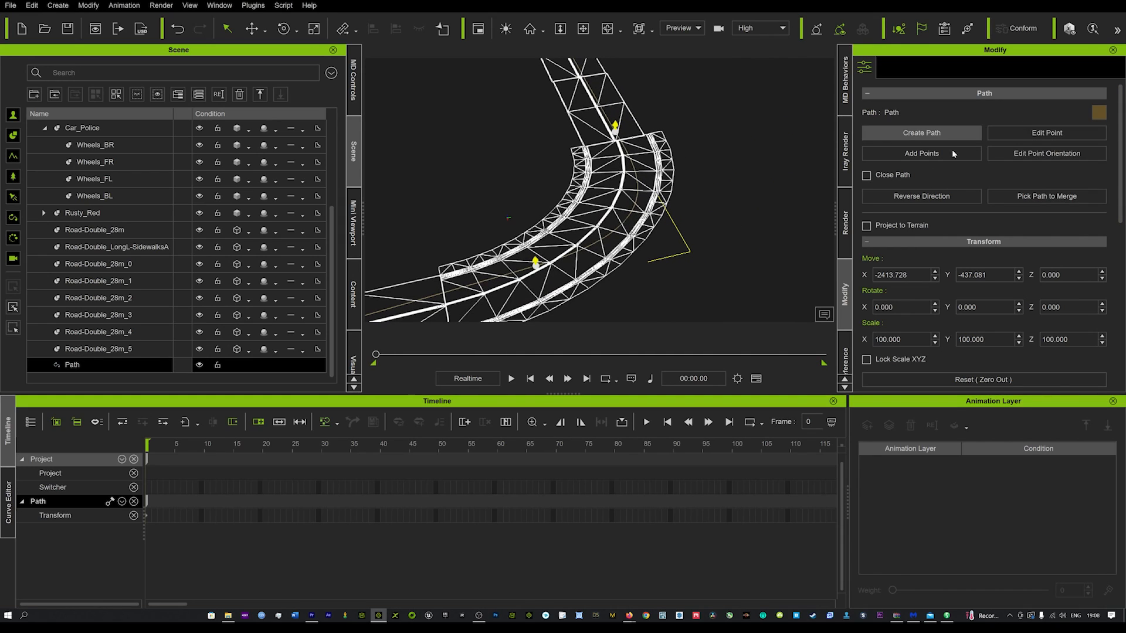
{"action": "left_click", "coordinate": [1041, 133]}
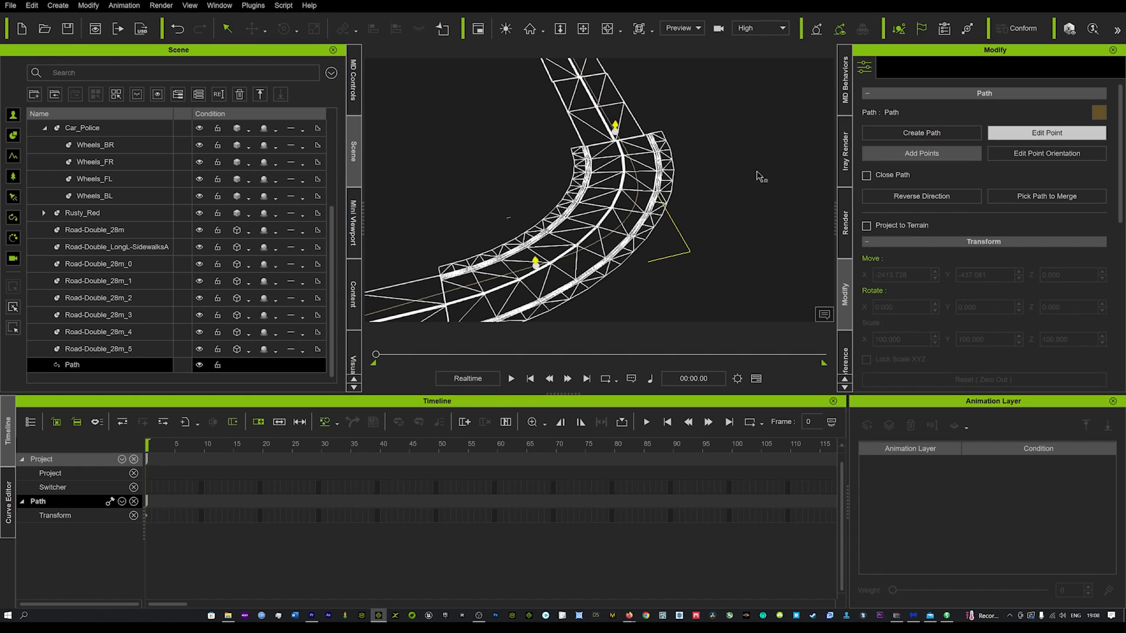
{"action": "left_click", "coordinate": [535, 264]}
{"action": "left_click", "coordinate": [673, 227]}
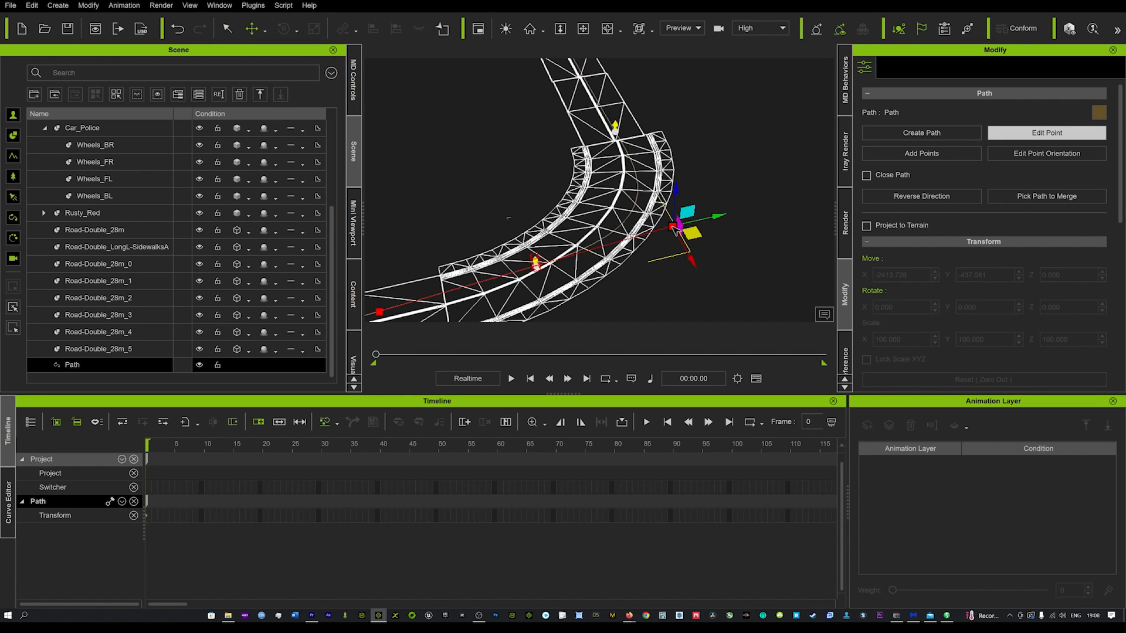
{"action": "left_click_drag", "start_coordinate": [687, 234], "coordinate": [684, 223]}
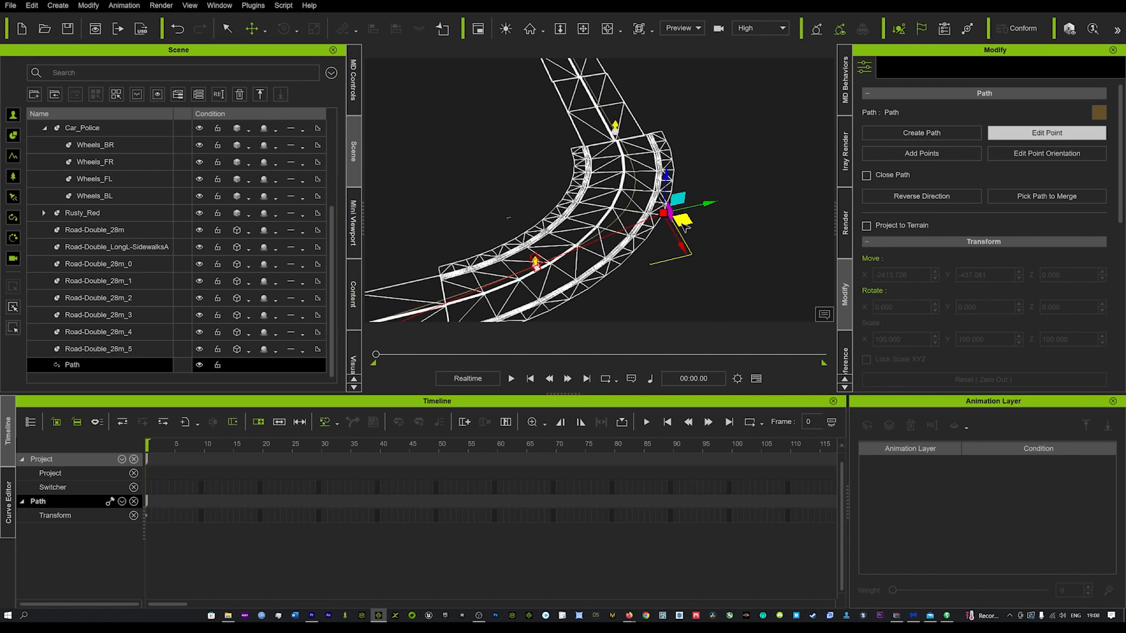
{"action": "right_click_drag", "start_coordinate": [672, 245], "coordinate": [828, 241]}
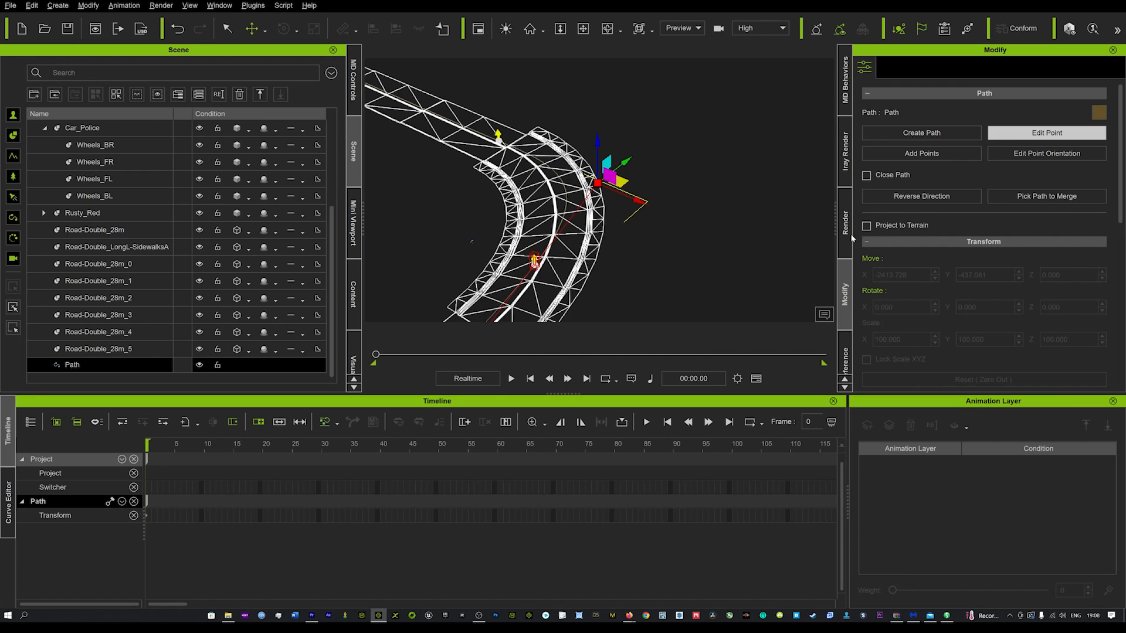
{"action": "left_click", "coordinate": [1064, 139]}
Step: Start a second path on the road between the police car and the orange car
{"action": "middle_click_drag", "start_coordinate": [541, 238], "coordinate": [726, 166]}
{"action": "right_click_drag", "start_coordinate": [716, 183], "coordinate": [709, 193]}
{"action": "middle_click_drag", "start_coordinate": [709, 196], "coordinate": [698, 217]}
{"action": "middle_click_drag", "start_coordinate": [631, 281], "coordinate": [597, 210]}
{"action": "middle_click_drag", "start_coordinate": [674, 212], "coordinate": [667, 232]}
{"action": "right_click_drag", "start_coordinate": [656, 247], "coordinate": [616, 247]}
{"action": "middle_click_drag", "start_coordinate": [616, 246], "coordinate": [657, 238]}
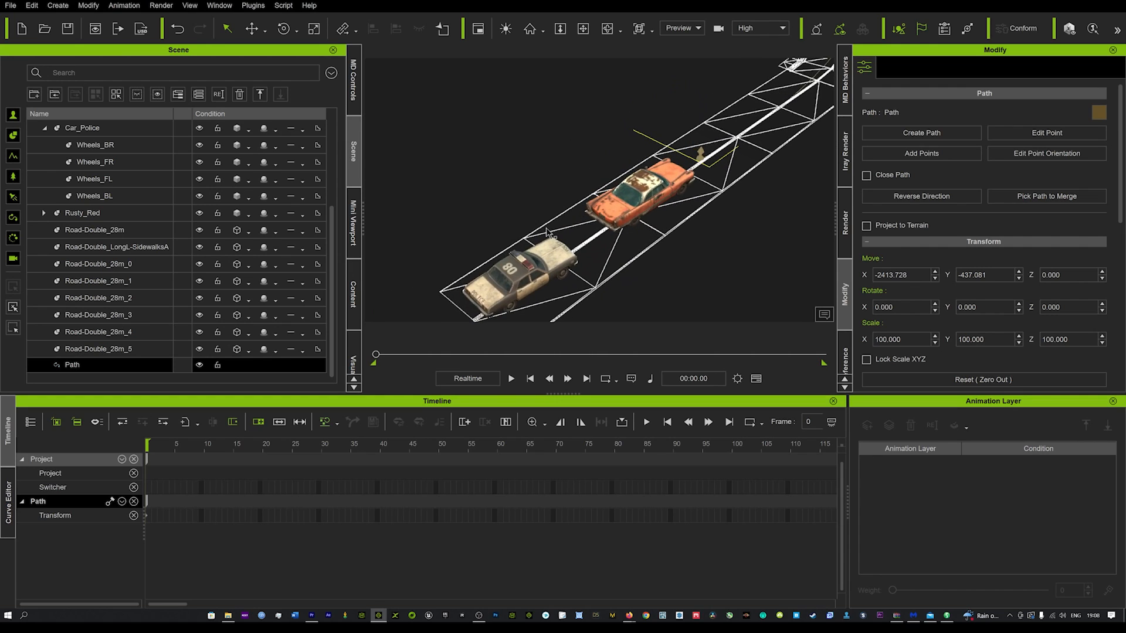
{"action": "left_click", "coordinate": [58, 5]}
{"action": "left_click", "coordinate": [92, 182]}
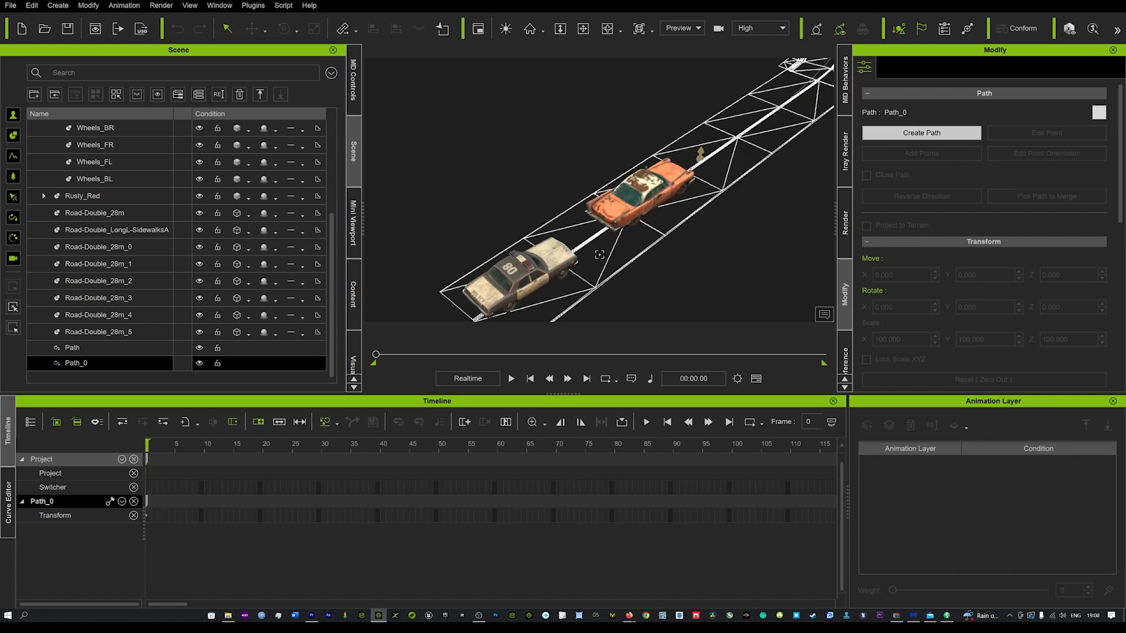
{"action": "left_click", "coordinate": [601, 237]}
Step: Continue the second path with points at the bend's start and end, and finish it at the road's far end
{"action": "left_click", "coordinate": [758, 134]}
{"action": "middle_click_drag", "start_coordinate": [757, 135], "coordinate": [571, 277]}
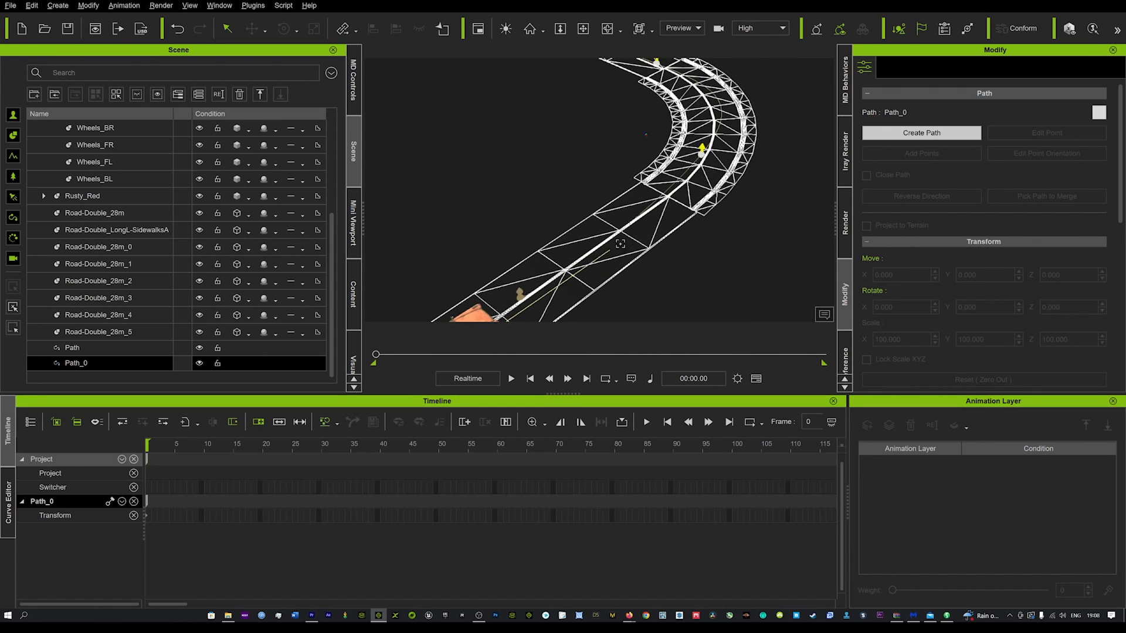
{"action": "left_click", "coordinate": [701, 170]}
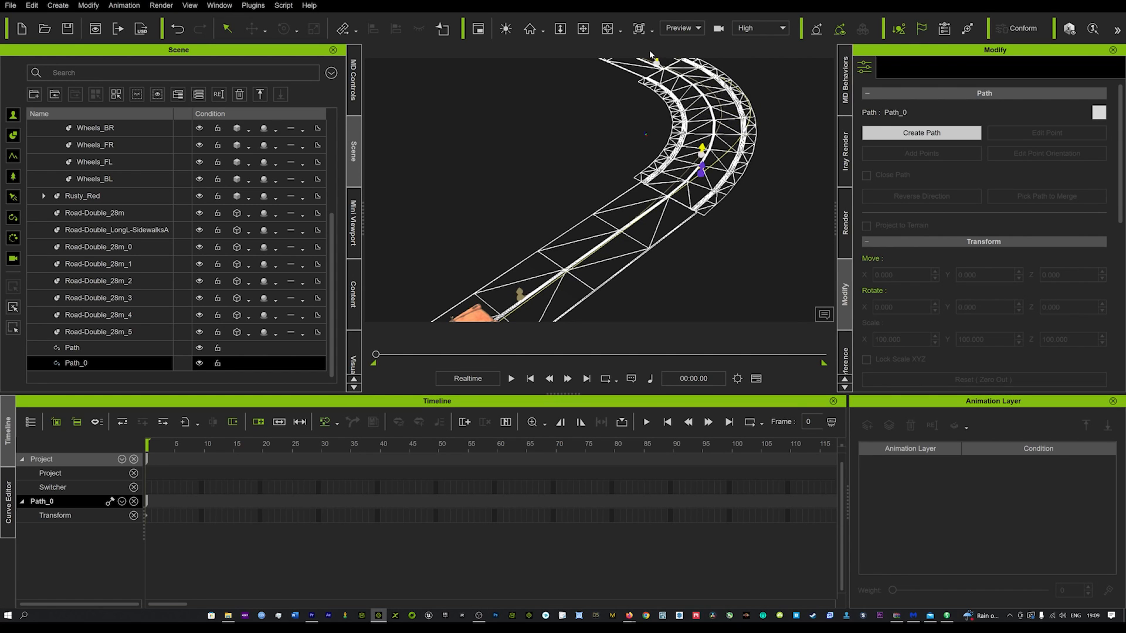
{"action": "middle_click_drag", "start_coordinate": [710, 95], "coordinate": [754, 201]}
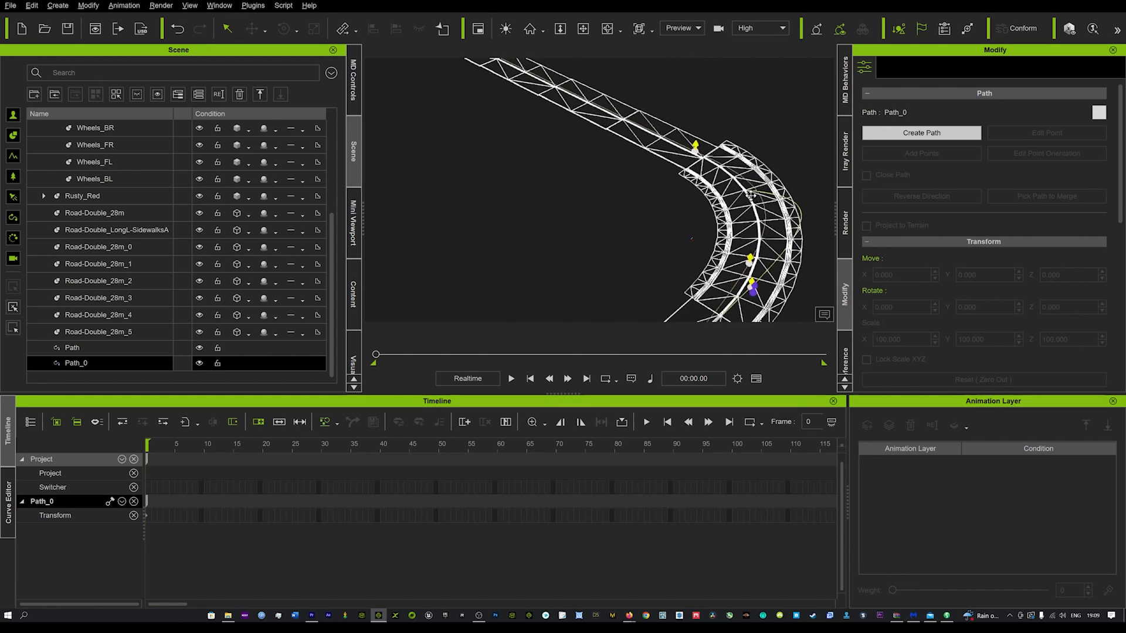
{"action": "left_click", "coordinate": [710, 143]}
{"action": "middle_click_drag", "start_coordinate": [592, 93], "coordinate": [720, 197]}
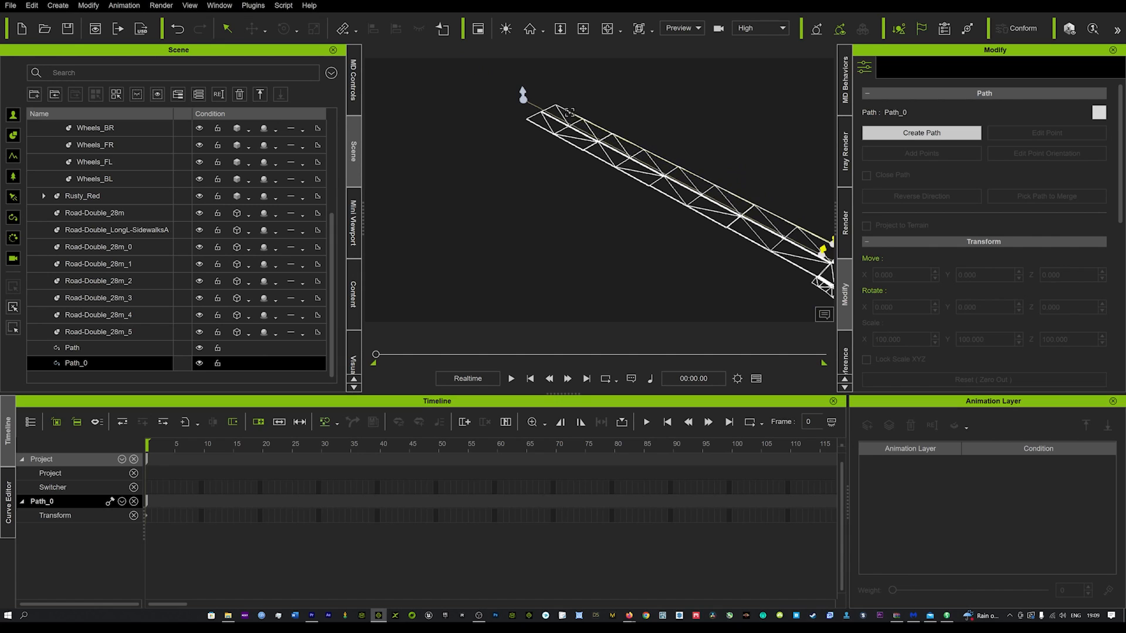
{"action": "left_click", "coordinate": [560, 110]}
{"action": "right_click", "coordinate": [563, 113]}
Step: Move the second path's point at the bend's exit slightly farther along the straight road beyond it
{"action": "middle_click_drag", "start_coordinate": [643, 191], "coordinate": [378, 96]}
{"action": "middle_click_drag", "start_coordinate": [625, 232], "coordinate": [640, 207]}
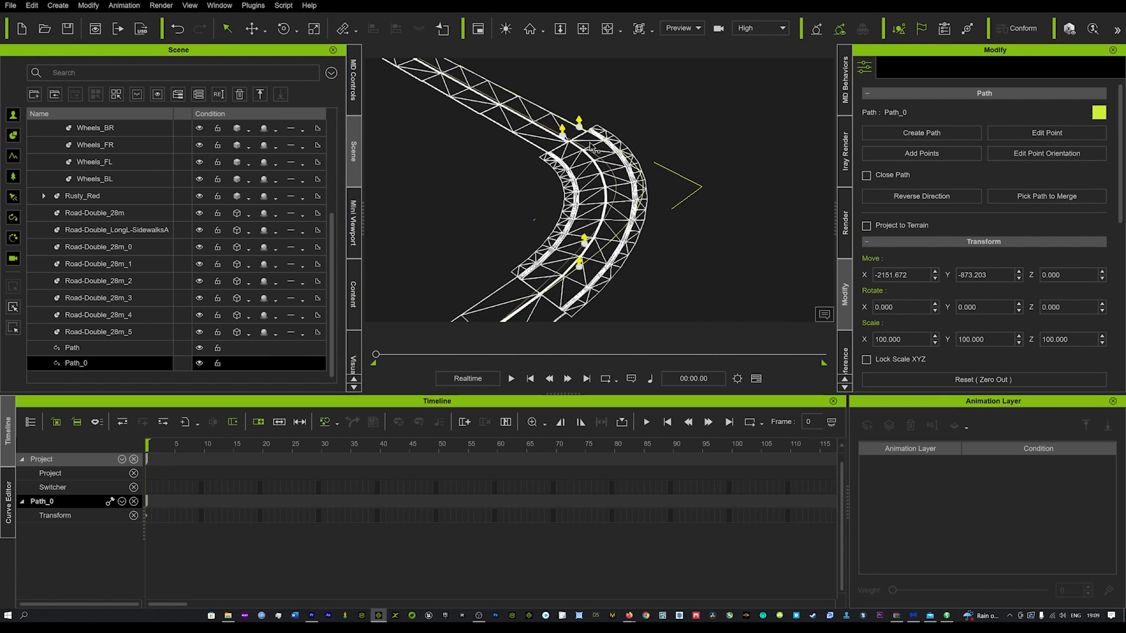
{"action": "left_click", "coordinate": [1100, 133]}
{"action": "left_click", "coordinate": [580, 125]}
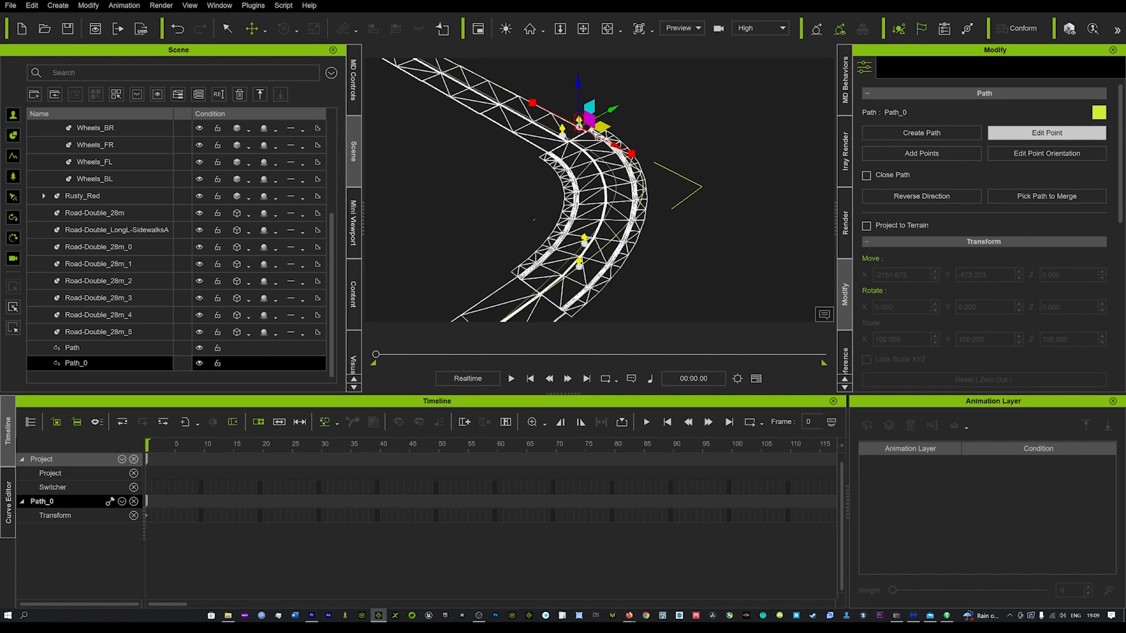
{"action": "left_click_drag", "start_coordinate": [608, 129], "coordinate": [583, 126]}
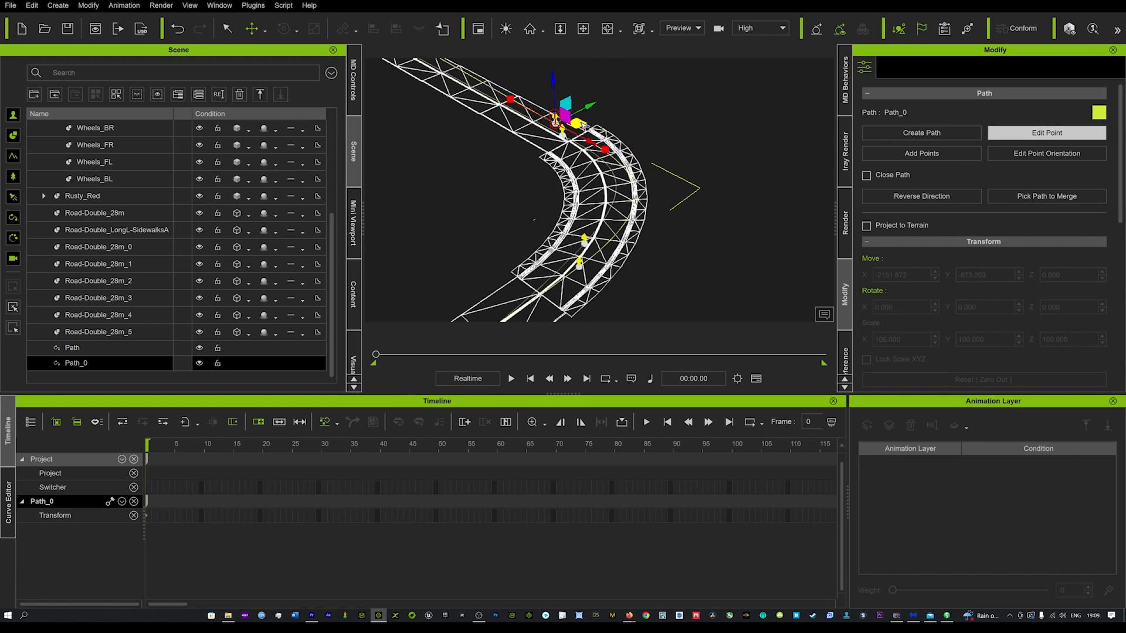
Step: Pull in the tangent handle of the second path's point at the bend's entrance and finish editing the points
{"action": "left_click", "coordinate": [581, 264]}
{"action": "left_click", "coordinate": [692, 186]}
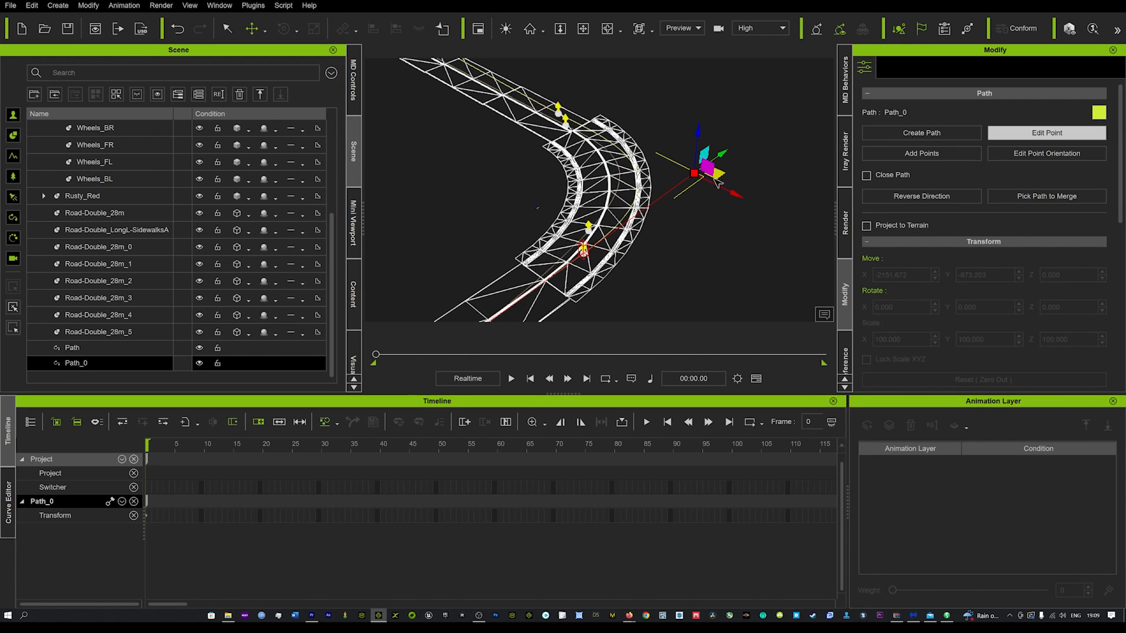
{"action": "left_click_drag", "start_coordinate": [719, 179], "coordinate": [692, 178]}
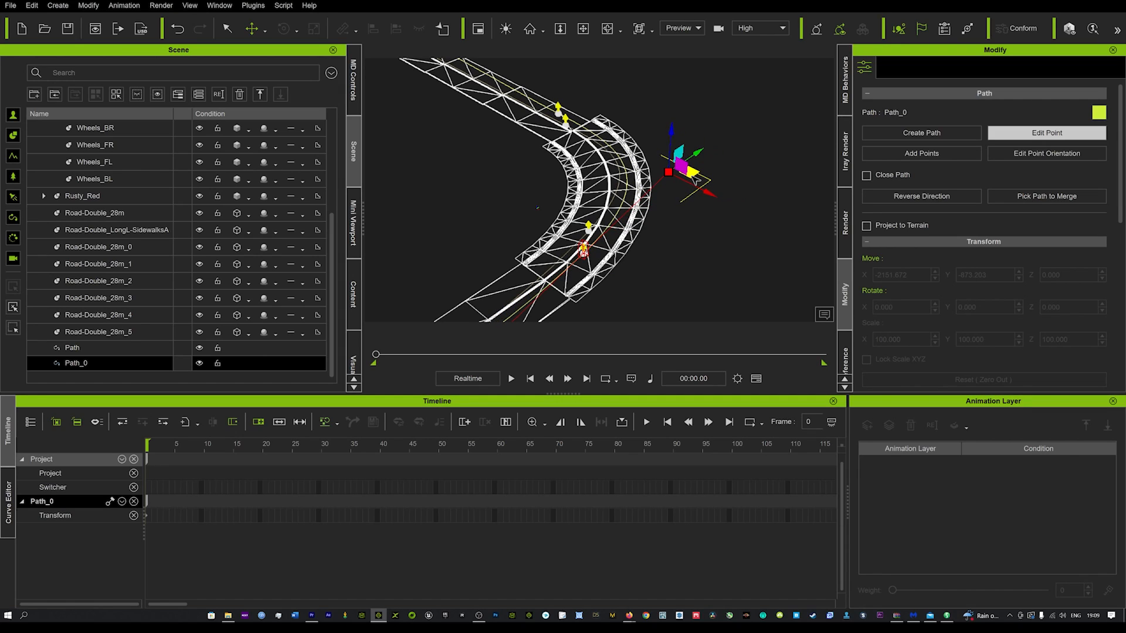
{"action": "left_click", "coordinate": [1046, 134]}
Step: Assign the Rusty_Red car to the first path by picking the path's starting point
{"action": "middle_click_drag", "start_coordinate": [685, 254], "coordinate": [786, 148]}
{"action": "middle_click_drag", "start_coordinate": [571, 249], "coordinate": [617, 222]}
{"action": "right_click_drag", "start_coordinate": [617, 222], "coordinate": [495, 233]}
{"action": "left_click", "coordinate": [506, 220]}
{"action": "right_click", "coordinate": [503, 218]}
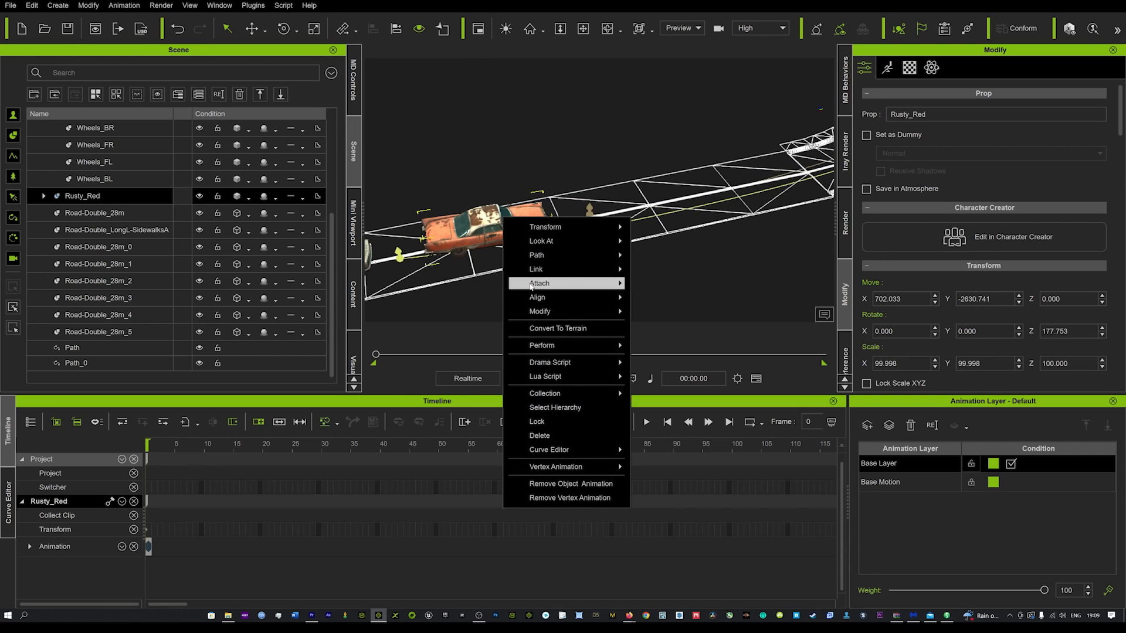
{"action": "mouse_move", "coordinate": [530, 286]}
{"action": "left_click", "coordinate": [651, 258]}
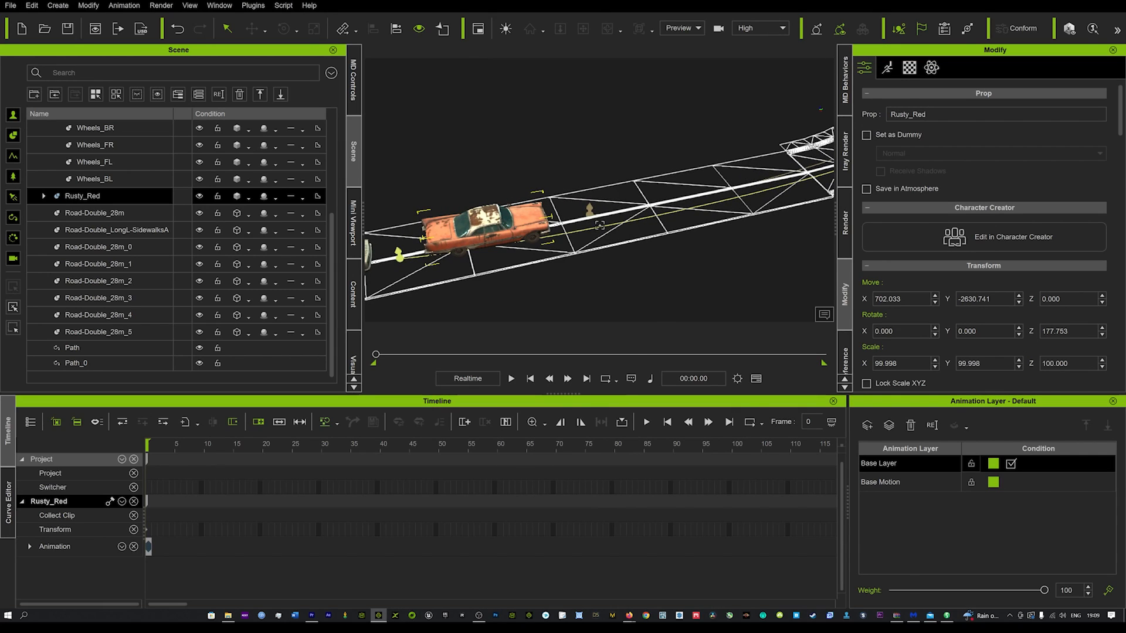
{"action": "left_click", "coordinate": [589, 211]}
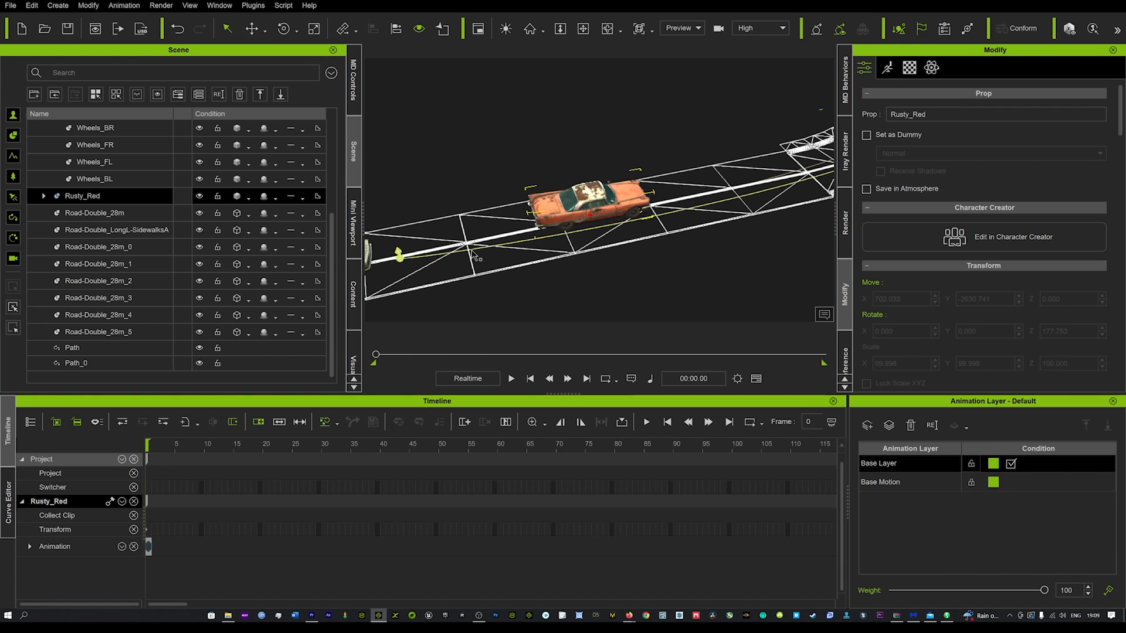
Step: Assign the Car_Police prop to the second path by picking that path's starting point
{"action": "middle_click_drag", "start_coordinate": [483, 246], "coordinate": [562, 239]}
{"action": "left_click", "coordinate": [524, 245]}
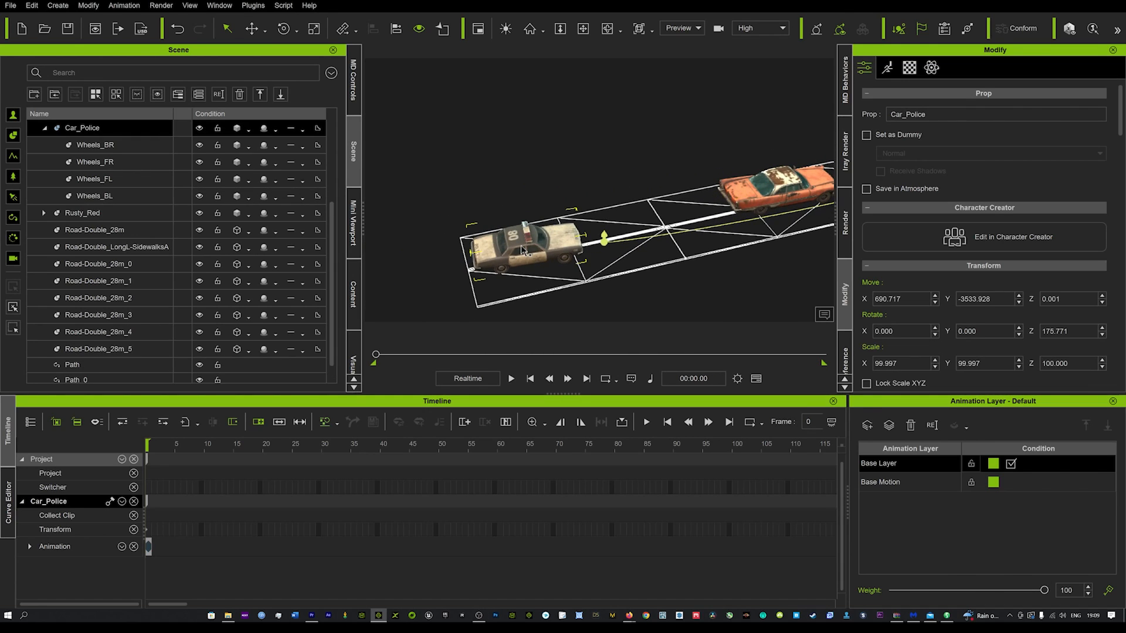
{"action": "right_click", "coordinate": [524, 244]}
{"action": "mouse_move", "coordinate": [616, 280]}
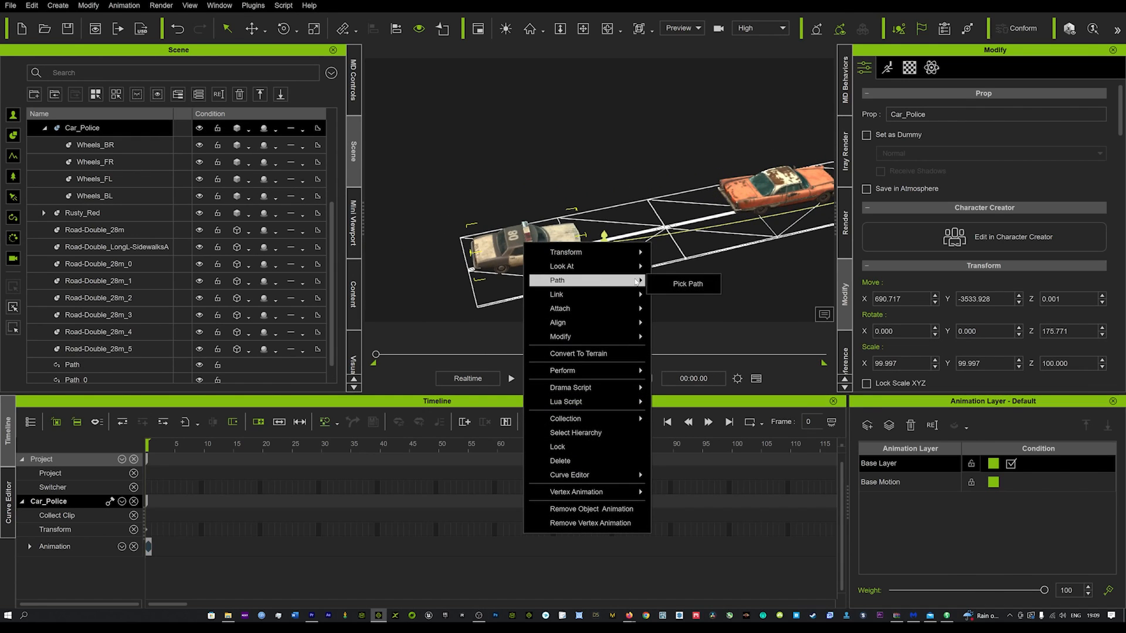
{"action": "left_click", "coordinate": [677, 284]}
{"action": "left_click", "coordinate": [604, 240]}
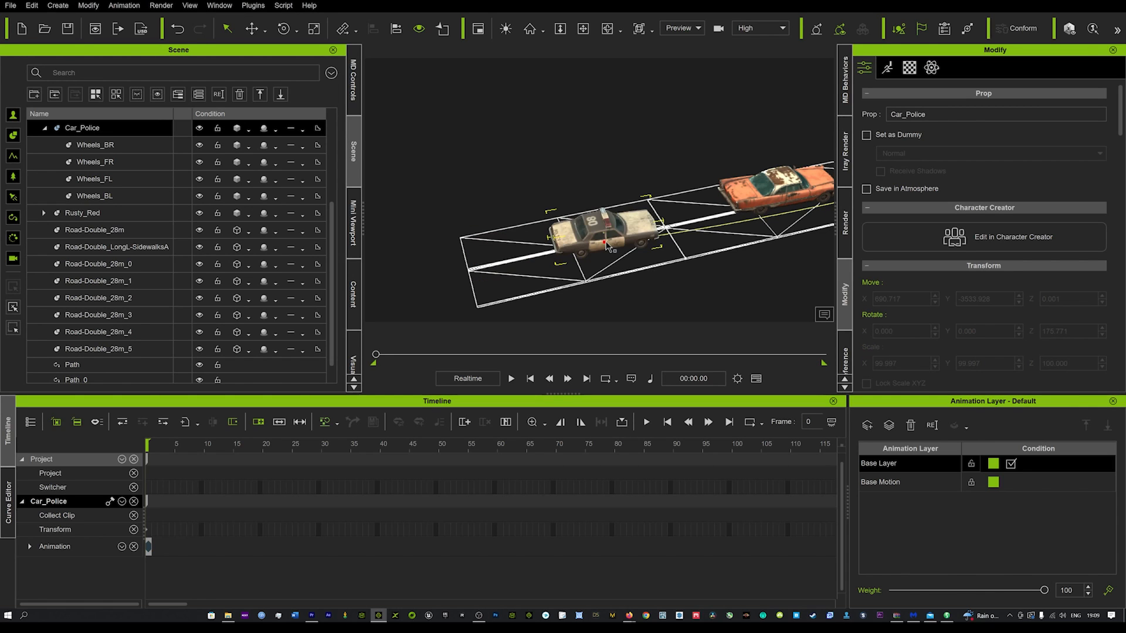
{"action": "middle_click_drag", "start_coordinate": [712, 244], "coordinate": [578, 261]}
{"action": "right_click_drag", "start_coordinate": [579, 263], "coordinate": [719, 194]}
{"action": "middle_click_drag", "start_coordinate": [640, 209], "coordinate": [712, 218]}
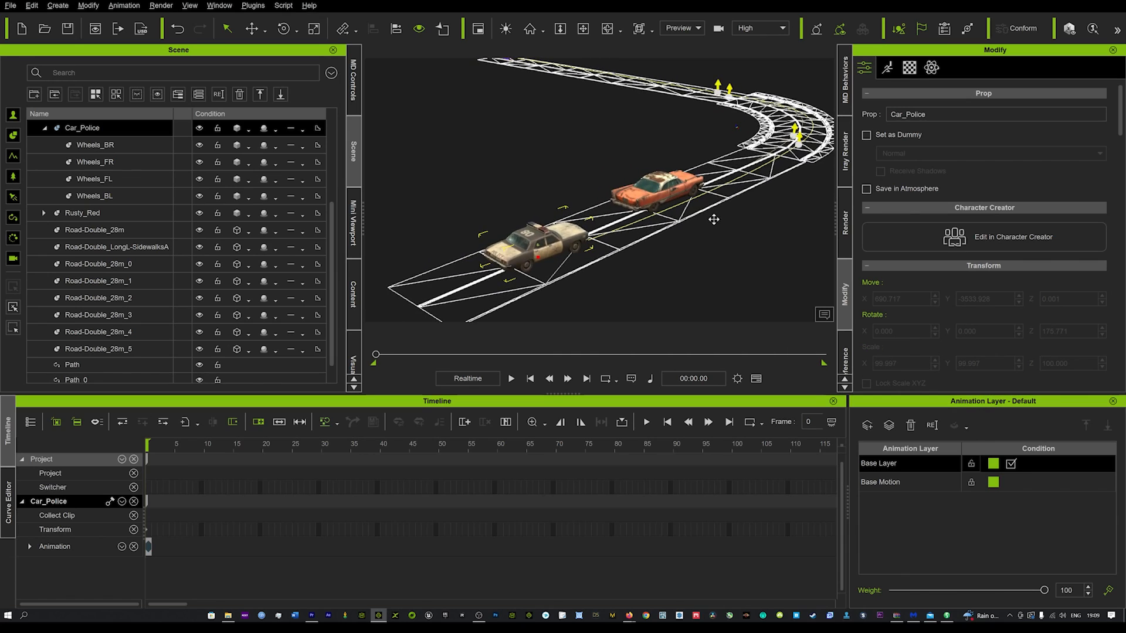
Step: Switch all road pieces from Road-Double_28m through Road-Double_28m_5 from wireframe back to textured solid display
{"action": "left_click", "coordinate": [93, 230]}
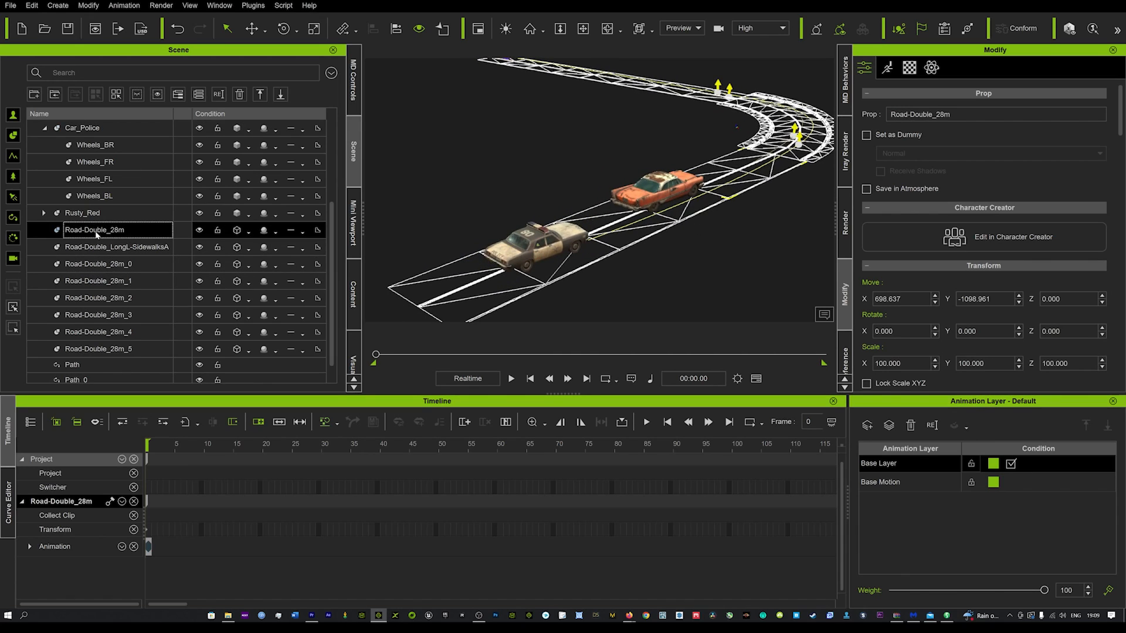
{"action": "left_click", "coordinate": [100, 349], "text": "shift"}
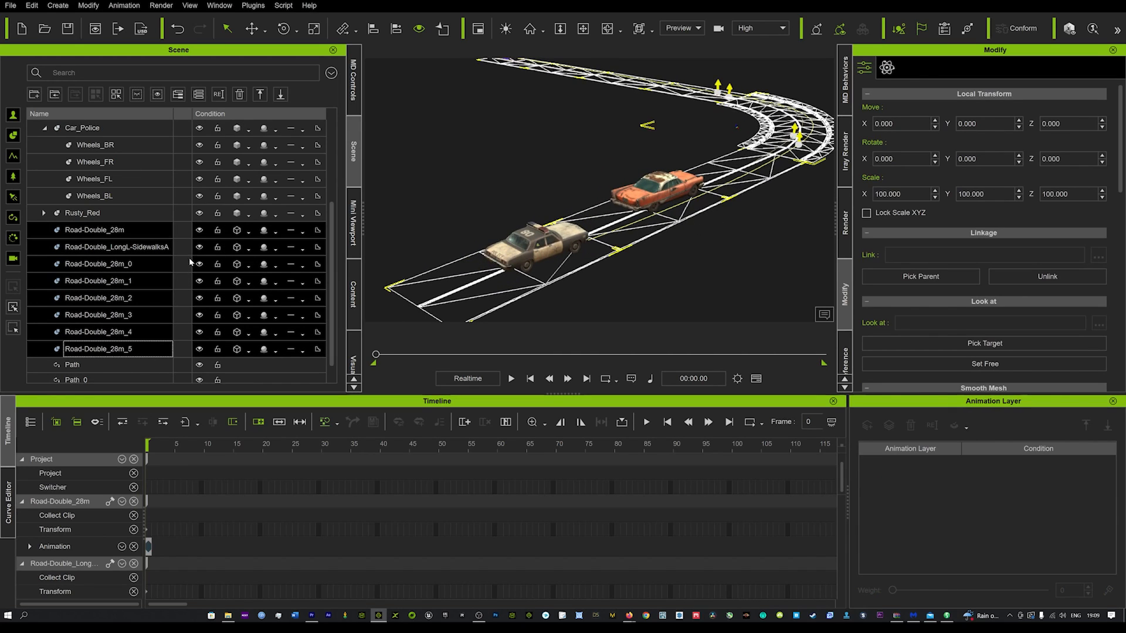
{"action": "left_click", "coordinate": [244, 232]}
{"action": "left_click", "coordinate": [264, 250]}
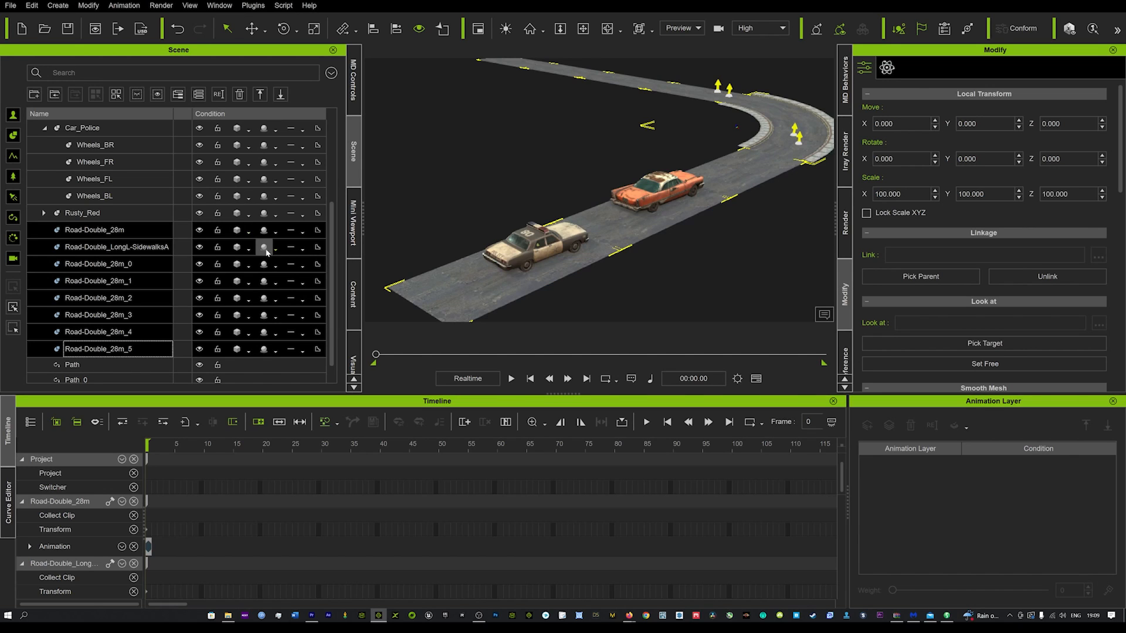
Step: Make the Rusty_Red car follow its path with the -Y Axis as its forward direction and test it along the path
{"action": "middle_click_drag", "start_coordinate": [623, 257], "coordinate": [615, 276]}
{"action": "left_click_drag", "start_coordinate": [614, 276], "coordinate": [496, 250], "text": "alt"}
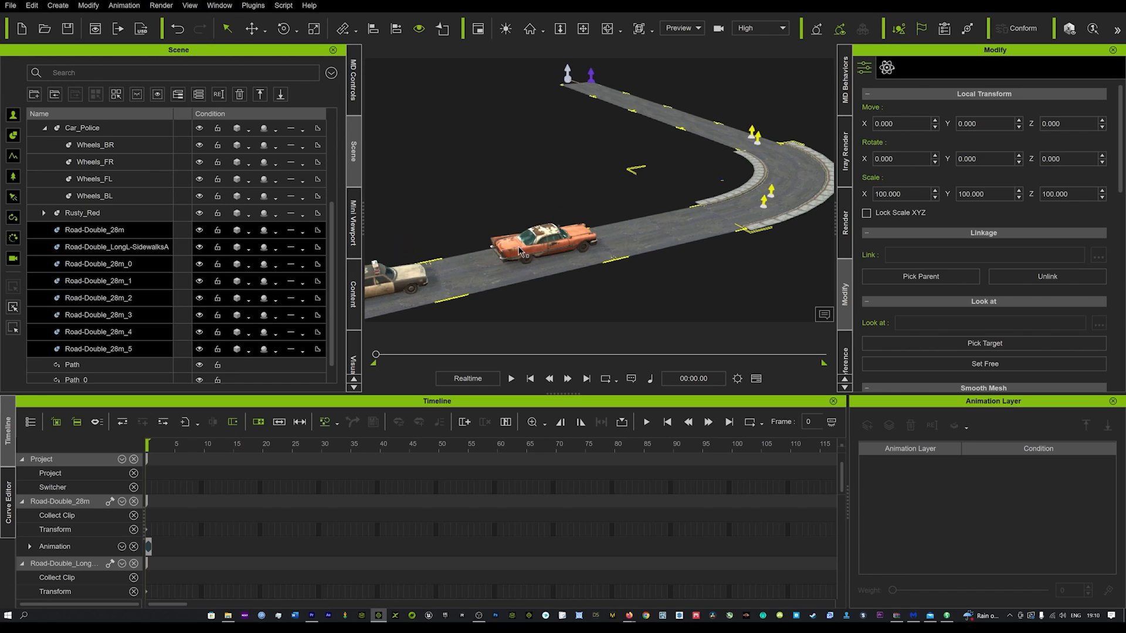
{"action": "left_click", "coordinate": [520, 251]}
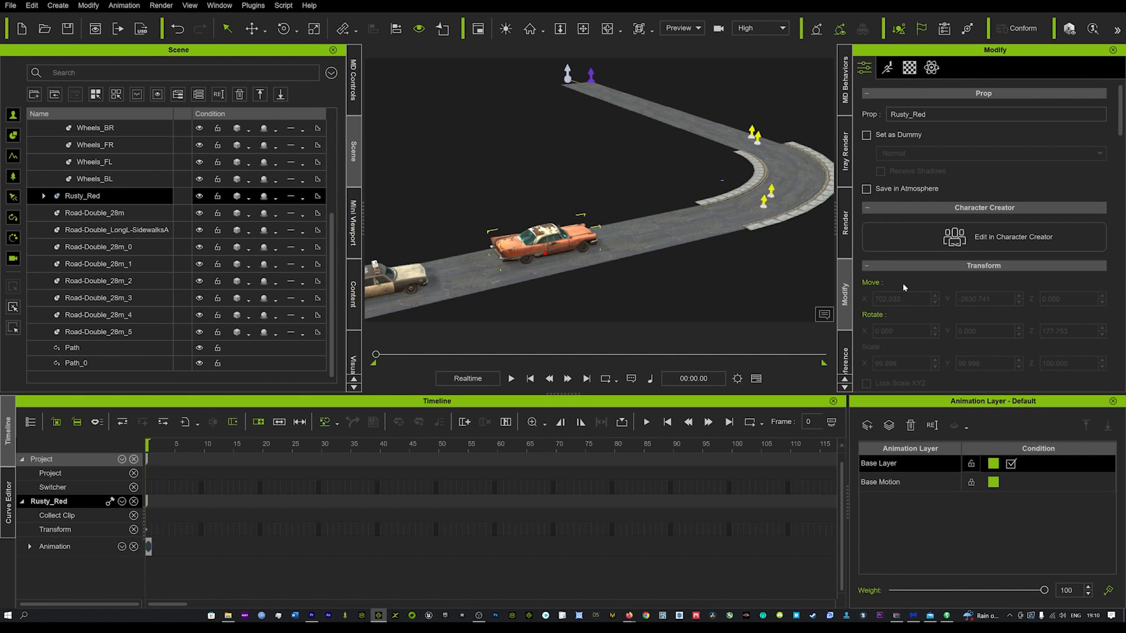
{"action": "scroll", "coordinate": [901, 283], "scroll_direction": "down", "scroll_amount": 10}
{"action": "scroll", "coordinate": [900, 280], "scroll_direction": "down", "scroll_amount": 5}
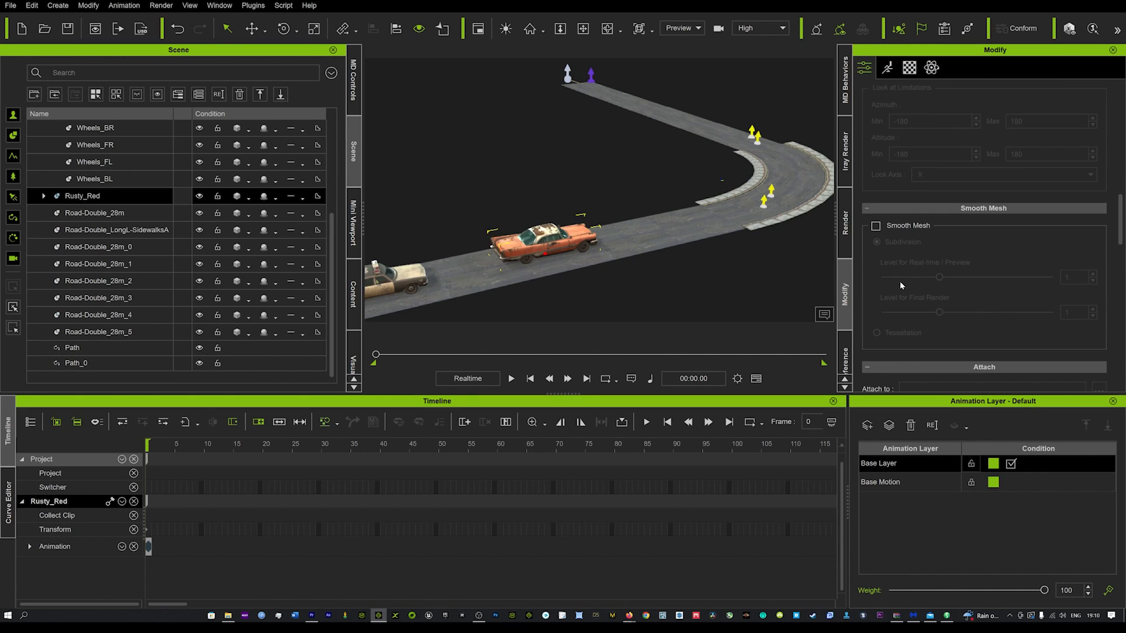
{"action": "scroll", "coordinate": [900, 280], "scroll_direction": "down", "scroll_amount": 3}
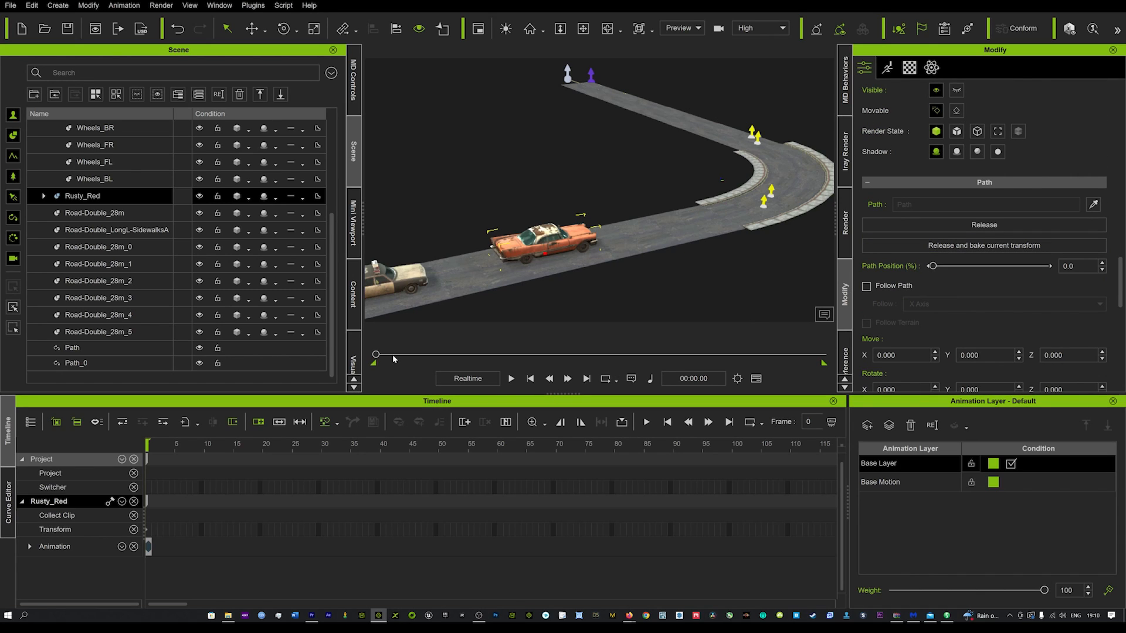
{"action": "mouse_move", "coordinate": [934, 266]}
{"action": "left_mouse_down"}
{"action": "mouse_move", "coordinate": [1002, 260]}
{"action": "mouse_move", "coordinate": [985, 251]}
{"action": "mouse_move", "coordinate": [915, 263]}
{"action": "left_mouse_up"}
{"action": "left_click", "coordinate": [867, 287]}
{"action": "left_click", "coordinate": [918, 304]}
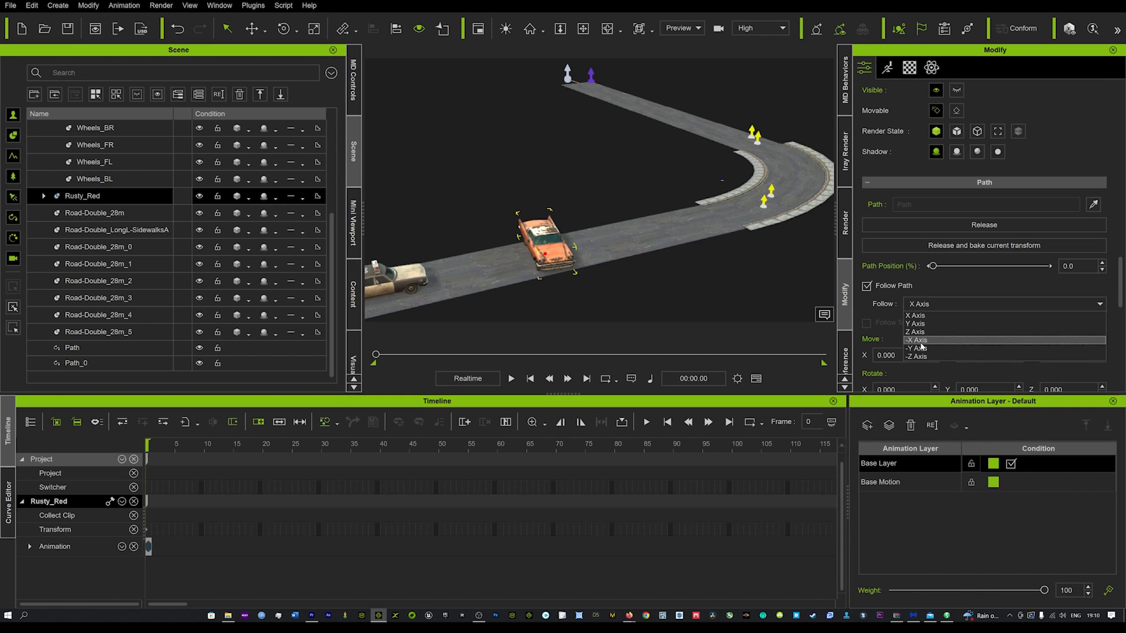
{"action": "left_click", "coordinate": [919, 348]}
{"action": "left_click_drag", "start_coordinate": [932, 267], "coordinate": [896, 267]}
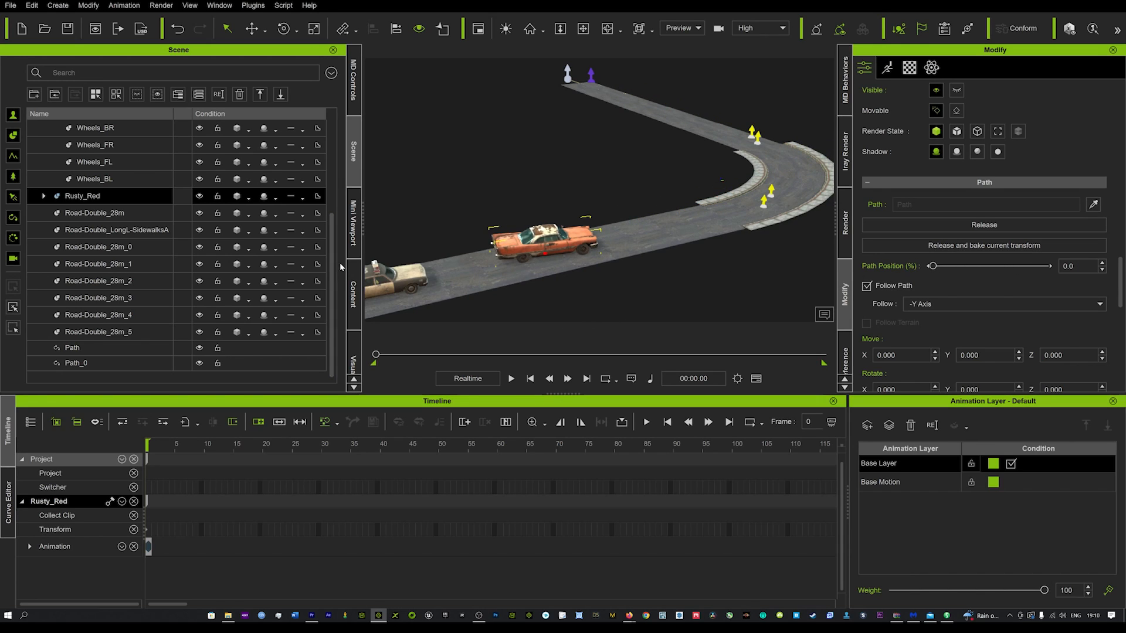
Step: Make the police car follow its path along the -Y Axis, testing its travel and returning its path position to 0
{"action": "left_click", "coordinate": [395, 287]}
{"action": "left_click_drag", "start_coordinate": [932, 267], "coordinate": [998, 268]}
{"action": "left_click_drag", "start_coordinate": [992, 266], "coordinate": [883, 274]}
{"action": "left_click", "coordinate": [867, 287]}
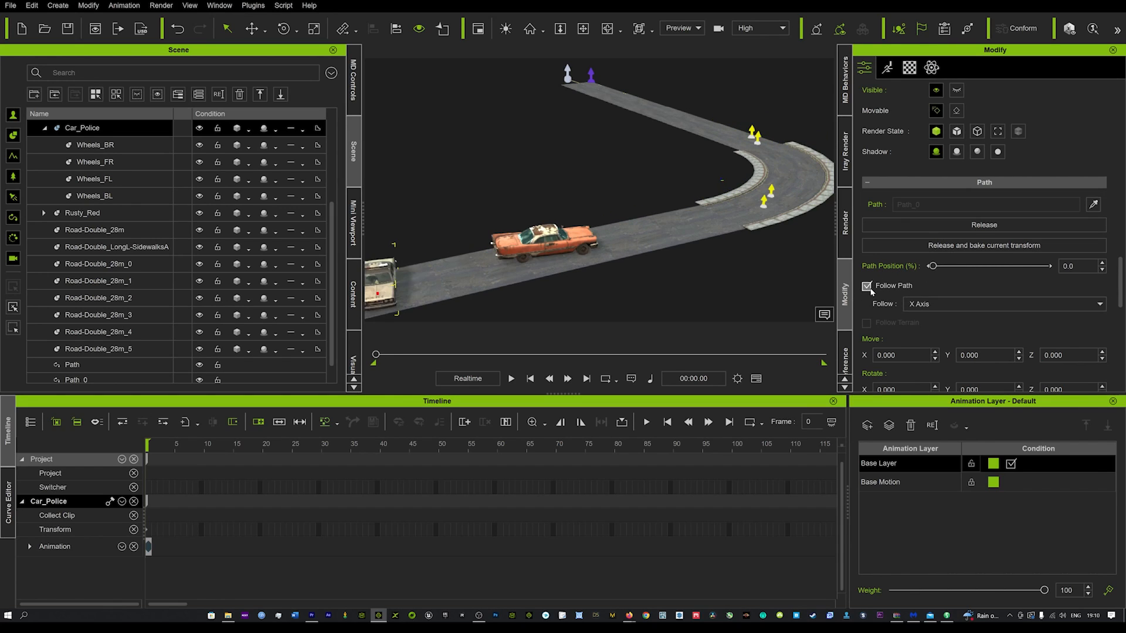
{"action": "left_click", "coordinate": [917, 312]}
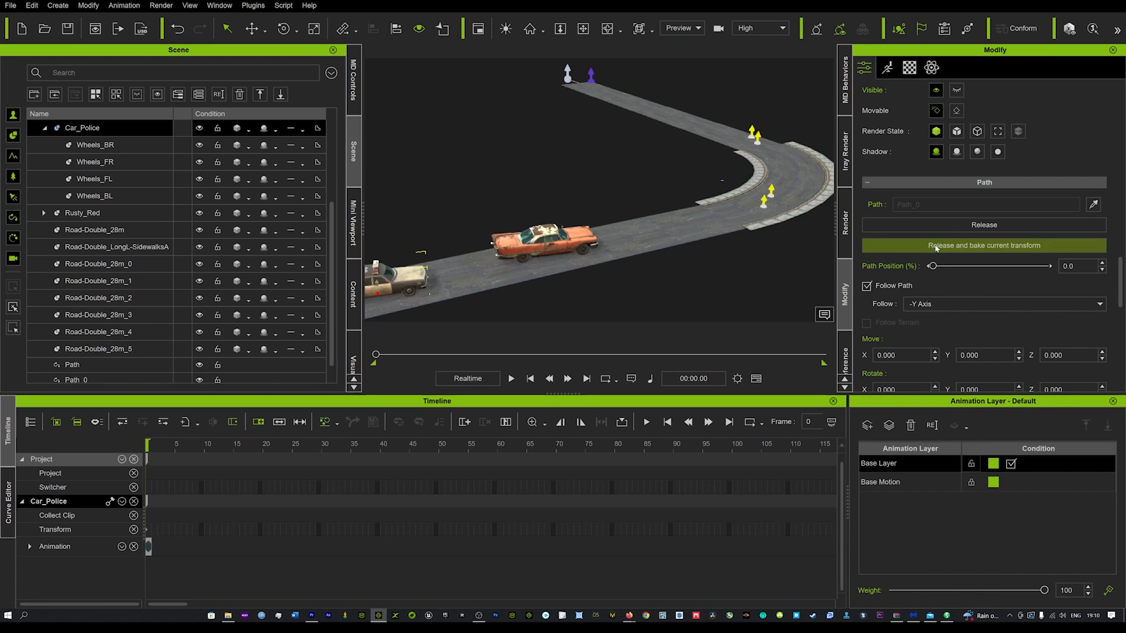
{"action": "left_click_drag", "start_coordinate": [933, 269], "coordinate": [889, 288]}
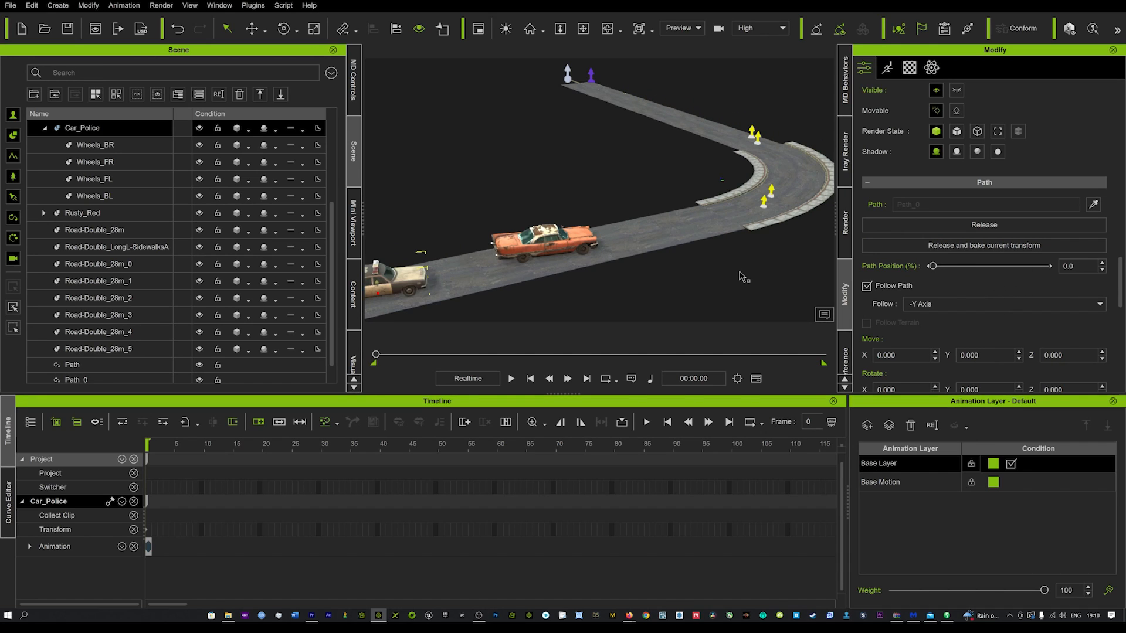
Step: Rotate the Rusty_Red car about 10.4° and the police car about 11° around their vertical axes
{"action": "scroll", "coordinate": [741, 282], "scroll_direction": "up", "scroll_amount": 3}
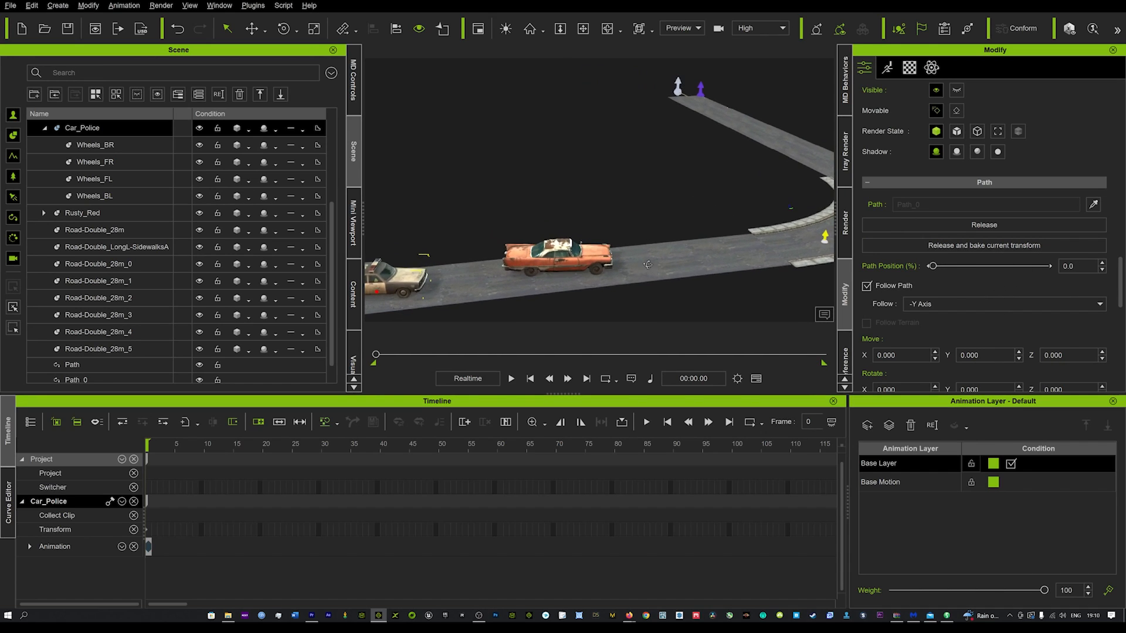
{"action": "left_click", "coordinate": [571, 245]}
{"action": "scroll", "coordinate": [559, 272], "scroll_direction": "down", "scroll_amount": 3}
{"action": "right_click_drag", "start_coordinate": [559, 272], "coordinate": [397, 314]}
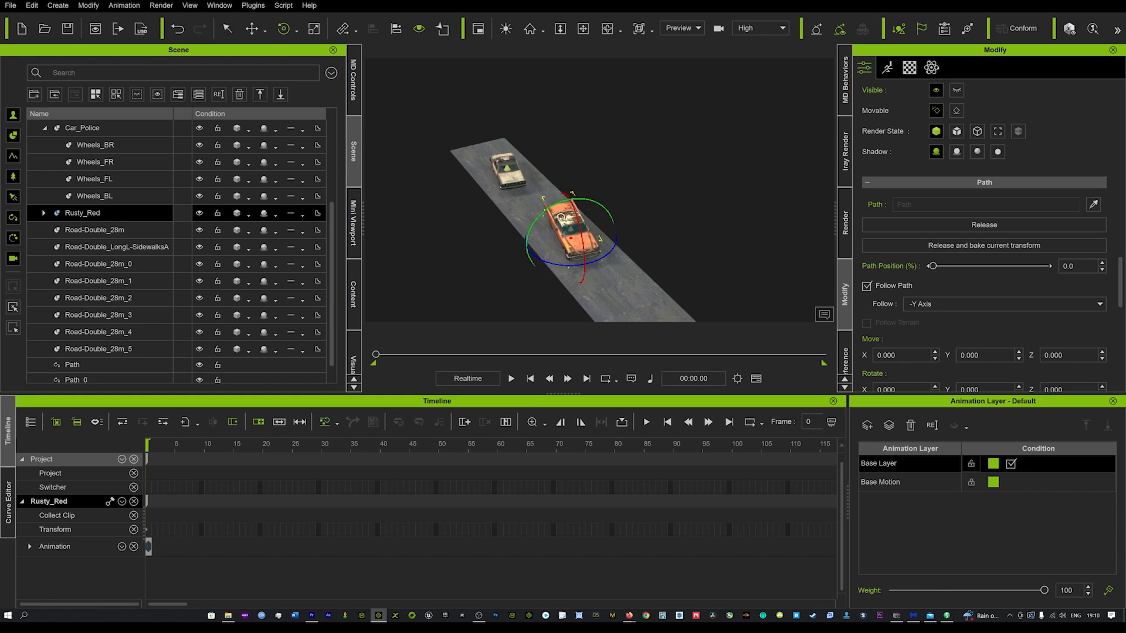
{"action": "left_click_drag", "start_coordinate": [545, 262], "coordinate": [551, 265]}
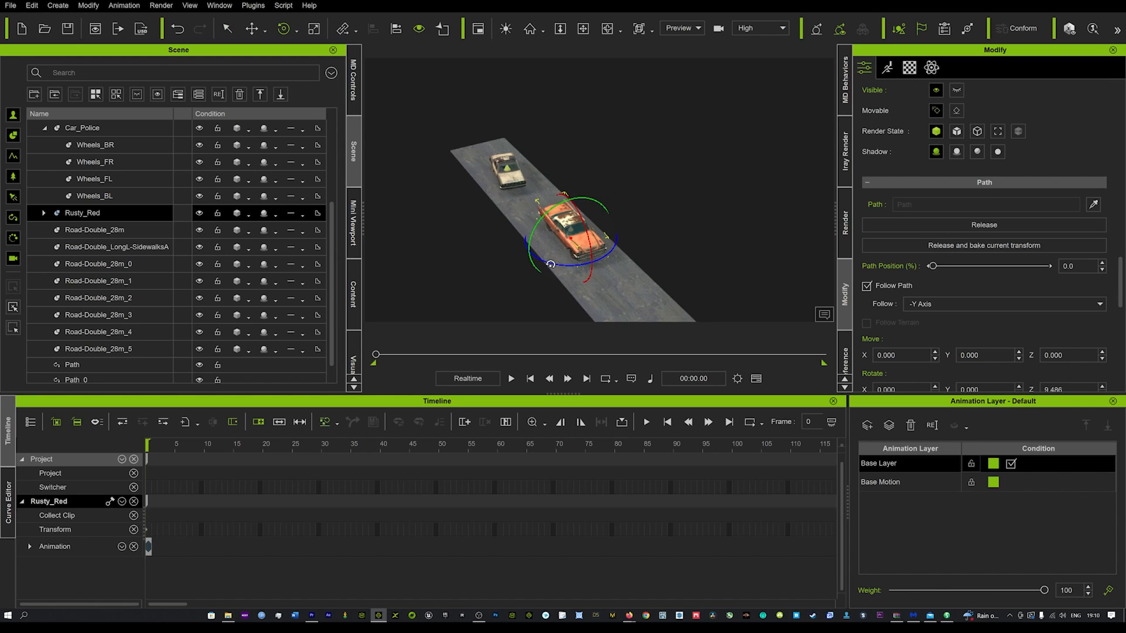
{"action": "left_click", "coordinate": [500, 177]}
{"action": "left_click_drag", "start_coordinate": [503, 200], "coordinate": [681, 205]}
Step: At frame 809, set the path position of the police car and the Rusty_Red car to 100%
{"action": "middle_click_drag", "start_coordinate": [681, 205], "coordinate": [534, 218], "text": "alt"}
{"action": "left_click_drag", "start_coordinate": [378, 355], "coordinate": [436, 355]}
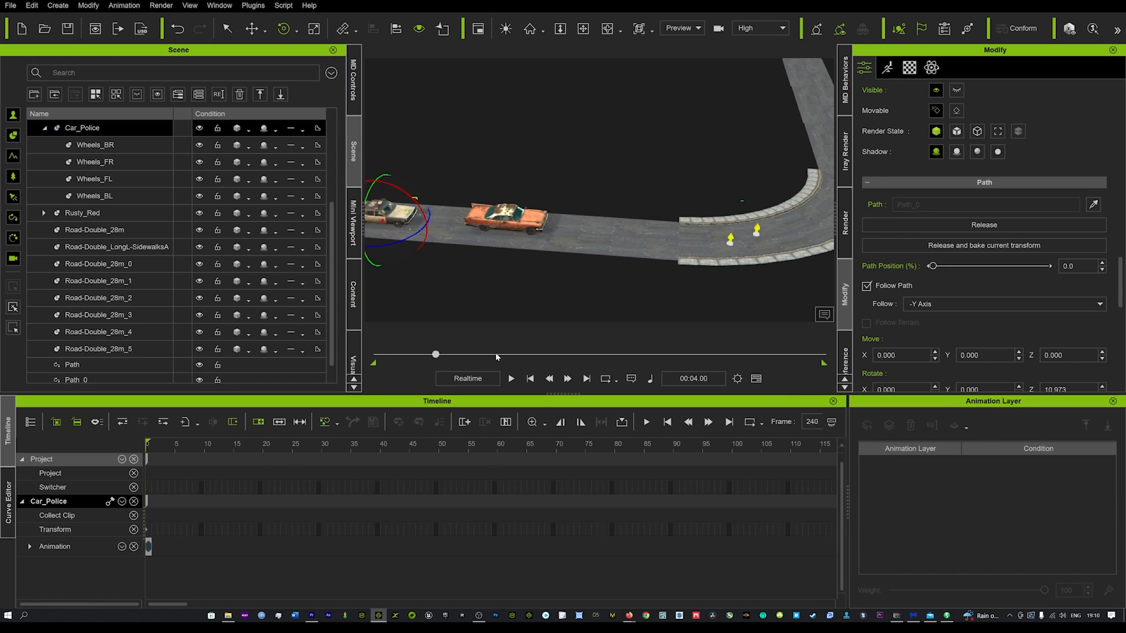
{"action": "scroll", "coordinate": [680, 447], "scroll_direction": "down", "scroll_amount": 10}
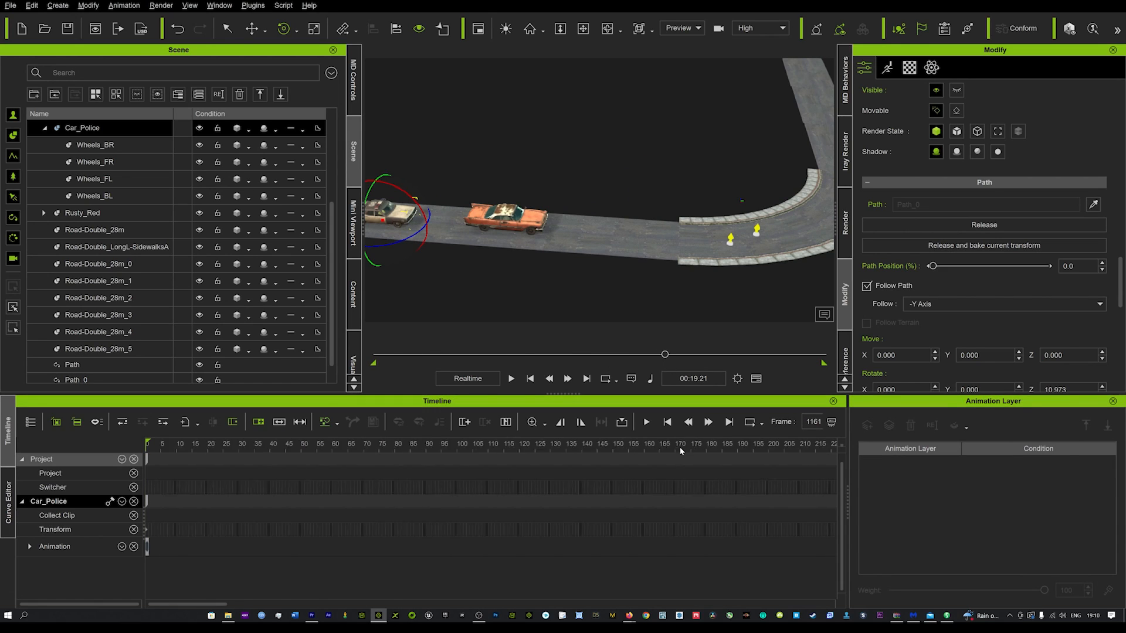
{"action": "scroll", "coordinate": [627, 452], "scroll_direction": "down", "scroll_amount": 3}
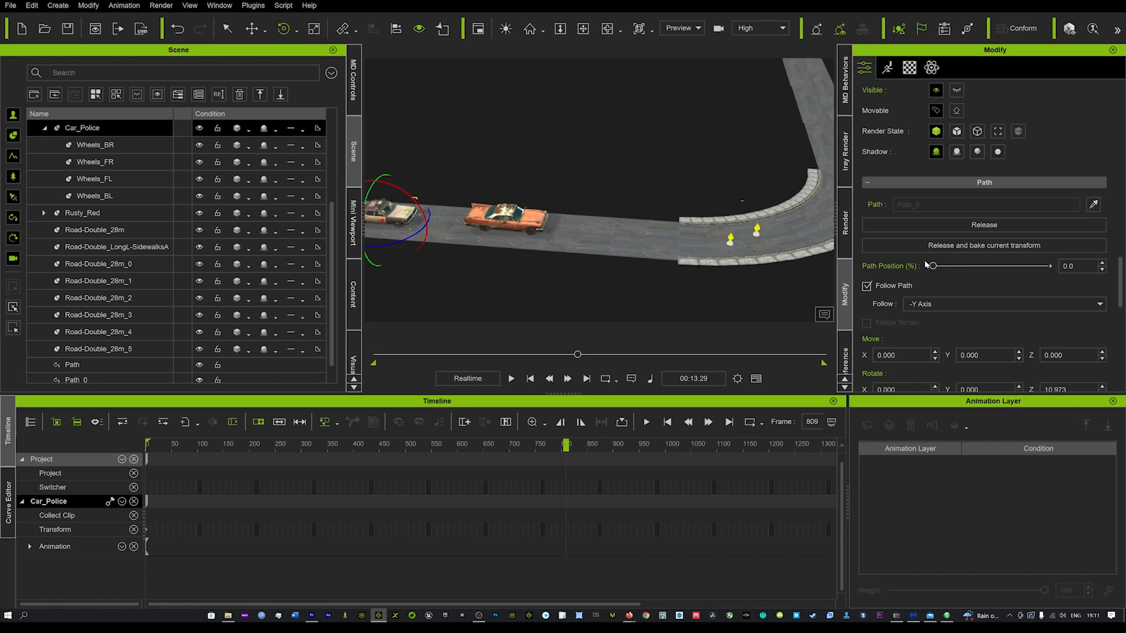
{"action": "left_click_drag", "start_coordinate": [931, 267], "coordinate": [1065, 259]}
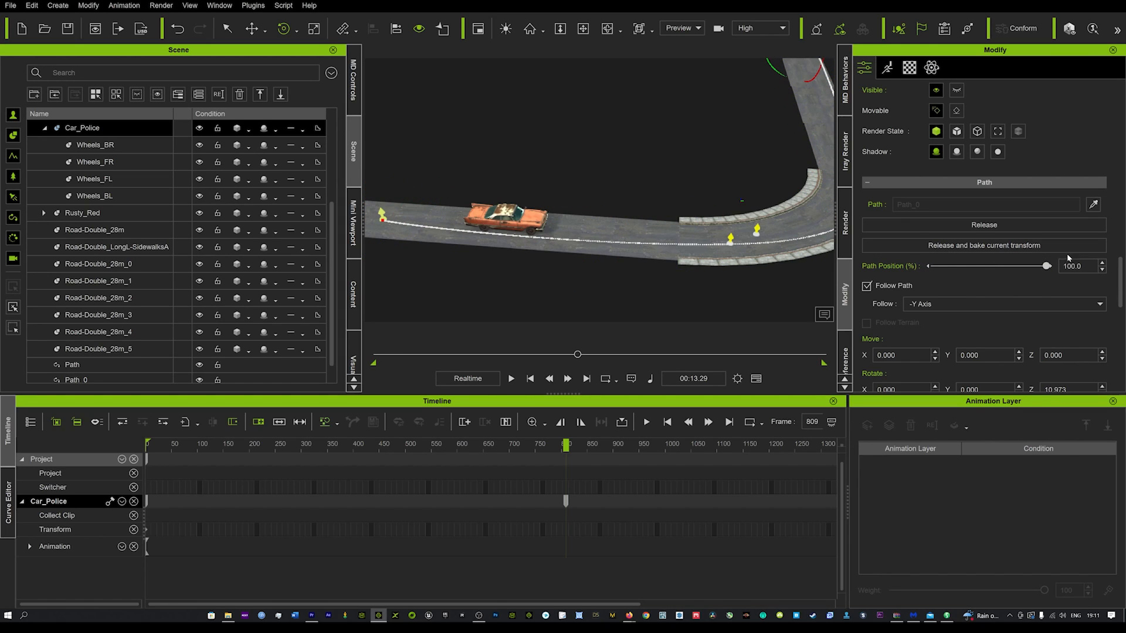
{"action": "left_click", "coordinate": [532, 230]}
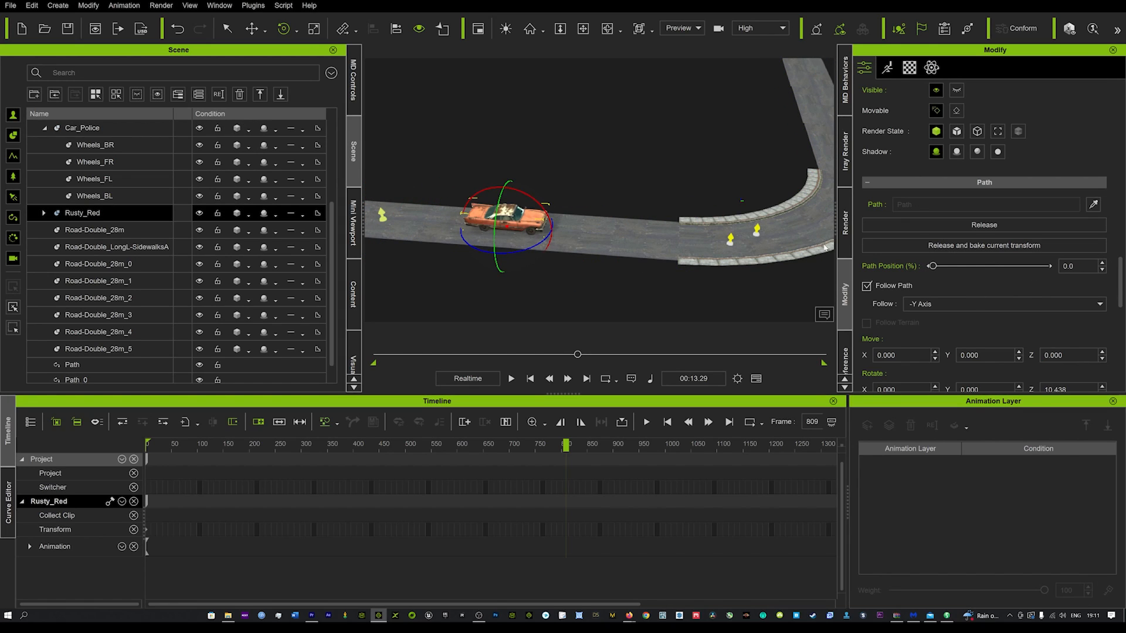
{"action": "left_click_drag", "start_coordinate": [931, 267], "coordinate": [1047, 267]}
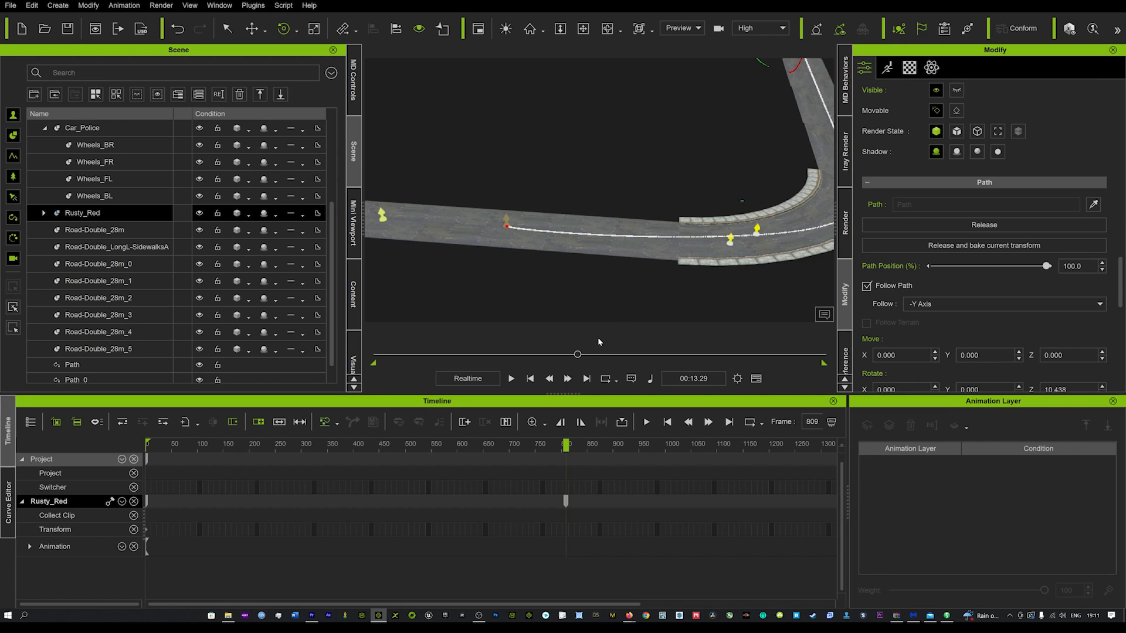
Step: Play the animation from the start and follow both cars around the bend, stopping near the end of the road
{"action": "left_click_drag", "start_coordinate": [578, 356], "coordinate": [235, 365]}
{"action": "right_click_drag", "start_coordinate": [531, 291], "coordinate": [639, 276]}
{"action": "middle_click_drag", "start_coordinate": [639, 276], "coordinate": [601, 276]}
{"action": "key", "text": "space"}
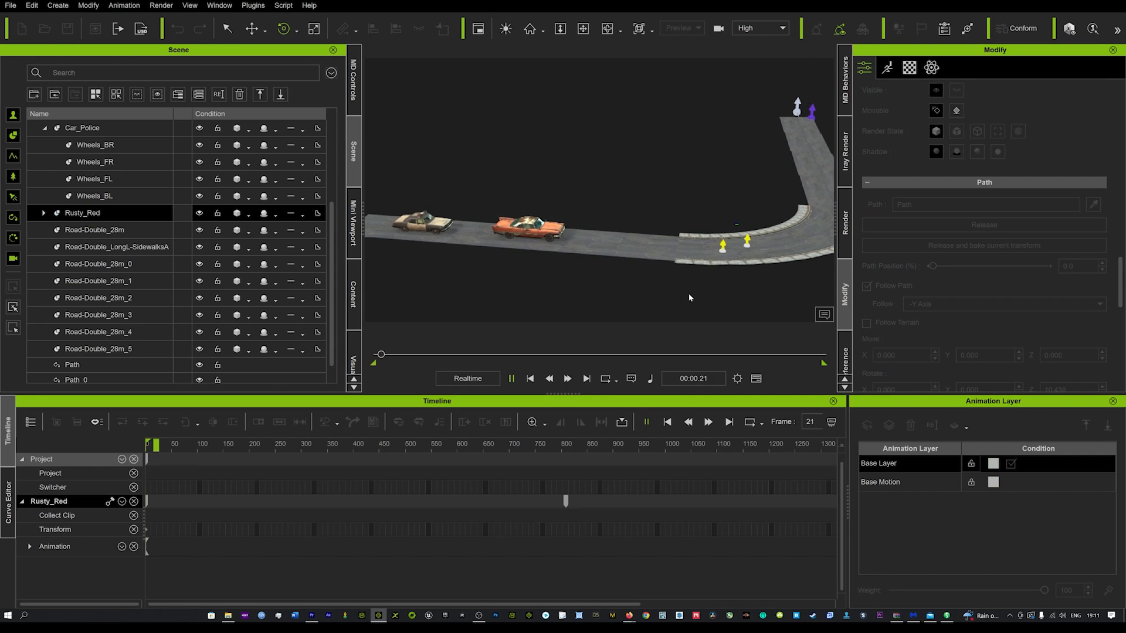
{"action": "middle_click_drag", "start_coordinate": [693, 298], "coordinate": [567, 299]}
{"action": "right_click_drag", "start_coordinate": [569, 301], "coordinate": [835, 266]}
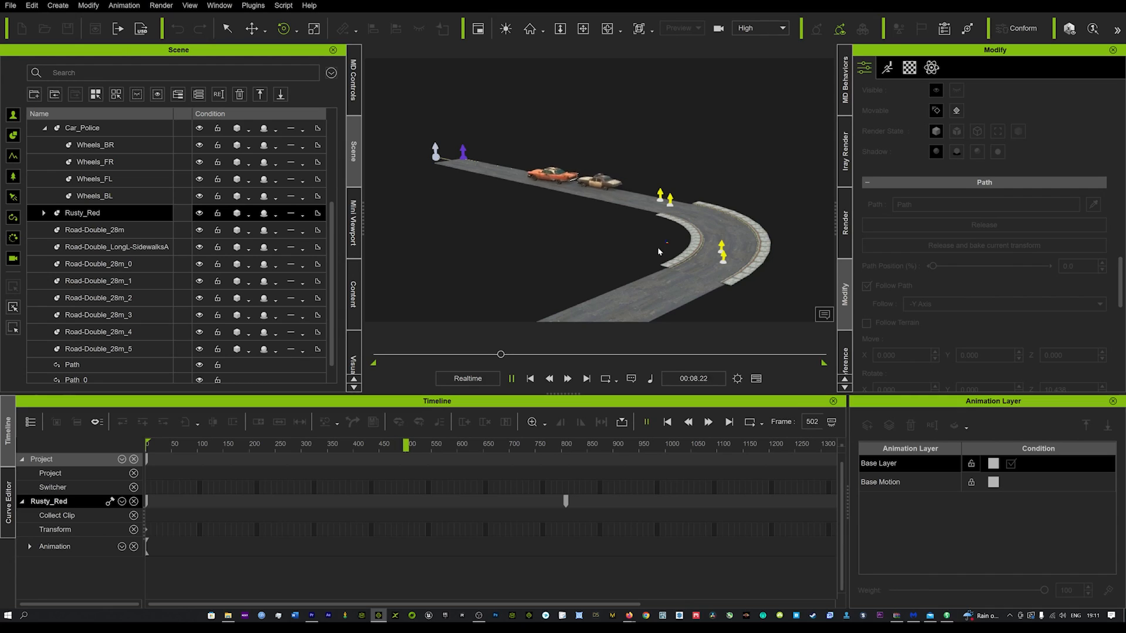
{"action": "left_click", "coordinate": [506, 167]}
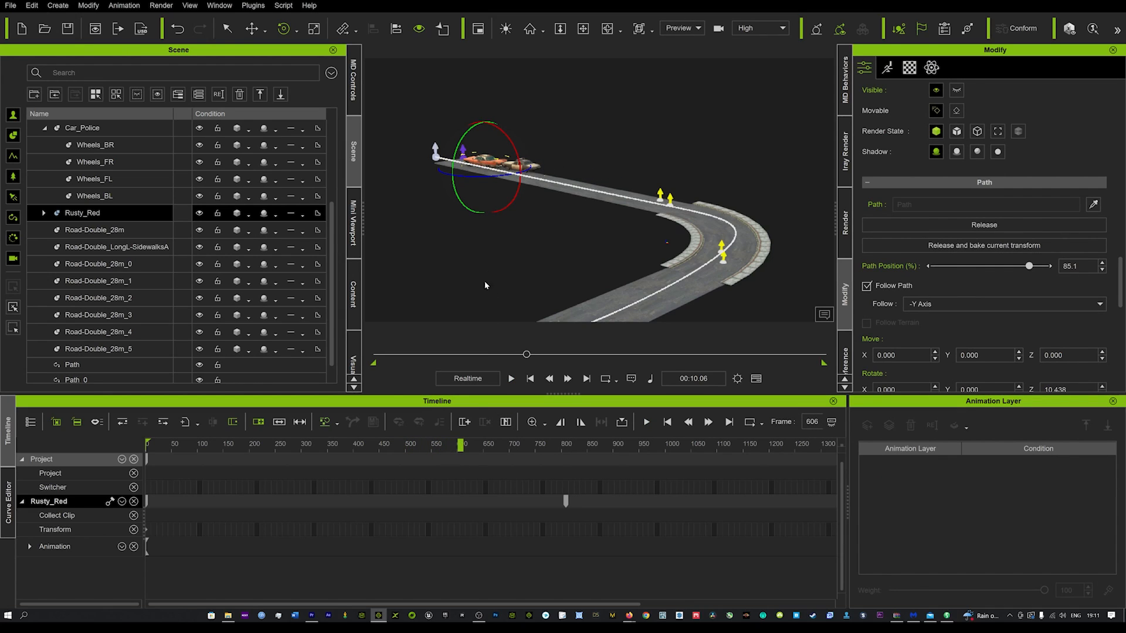
Step: Return to the first frame and move the police car's final path key to frame 1201
{"action": "left_click_drag", "start_coordinate": [527, 355], "coordinate": [128, 358]}
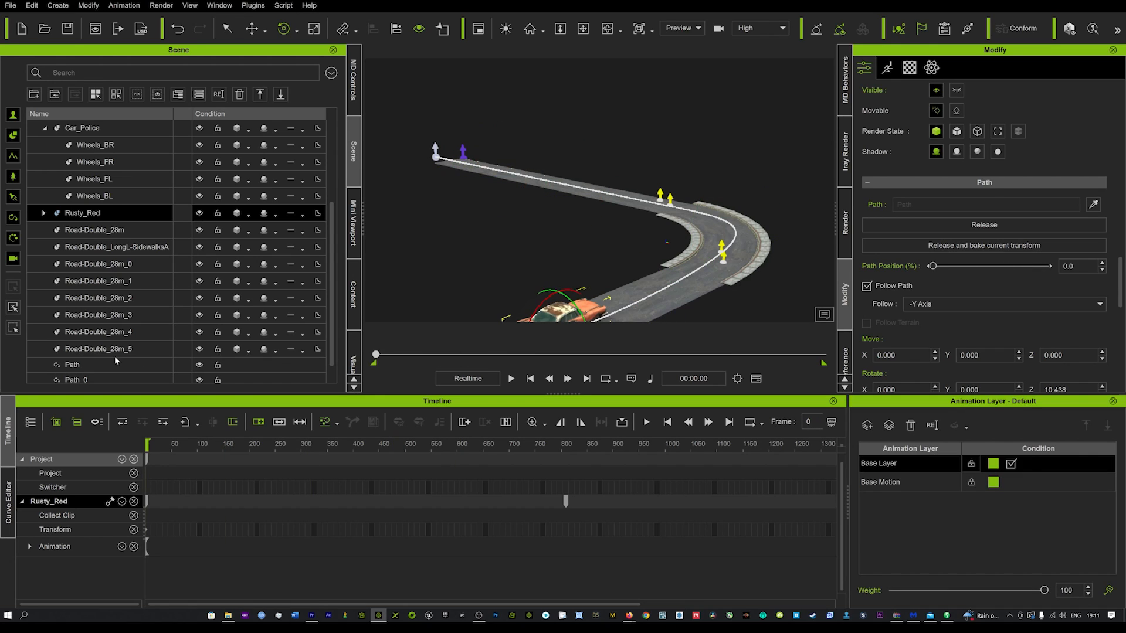
{"action": "left_click_drag", "start_coordinate": [540, 252], "coordinate": [660, 141], "text": "alt"}
{"action": "left_click", "coordinate": [577, 242]}
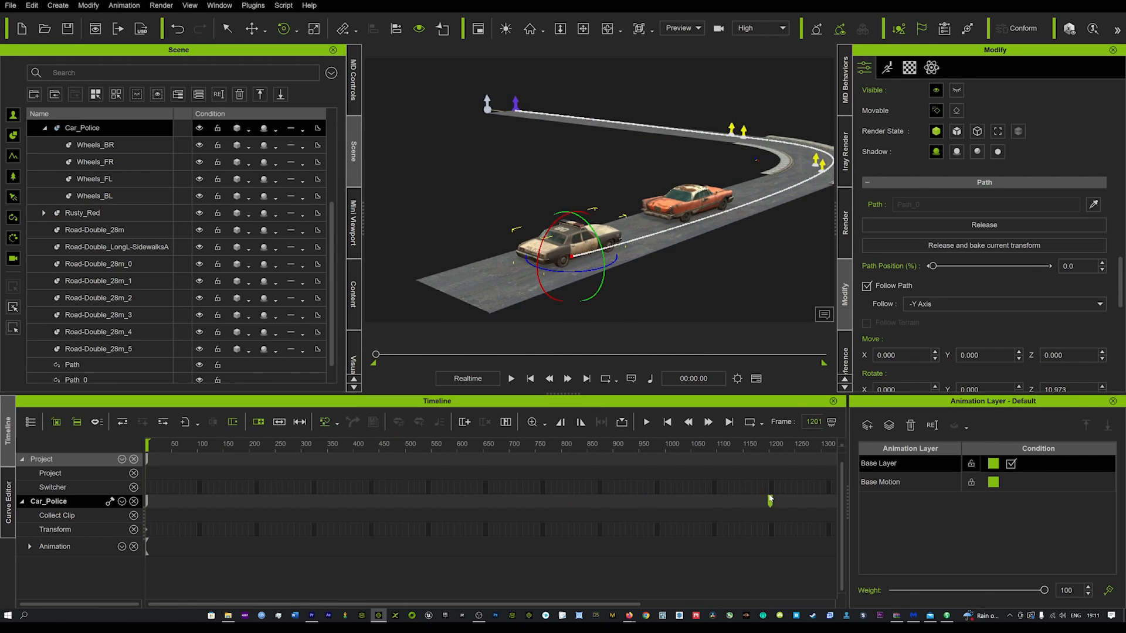
Step: Play the chase back from near the start, watching the spacing between the two cars through the bend
{"action": "left_click", "coordinate": [511, 379]}
{"action": "left_click_drag", "start_coordinate": [674, 355], "coordinate": [393, 355]}
{"action": "key", "text": "space"}
{"action": "middle_click_drag", "start_coordinate": [730, 270], "coordinate": [680, 284]}
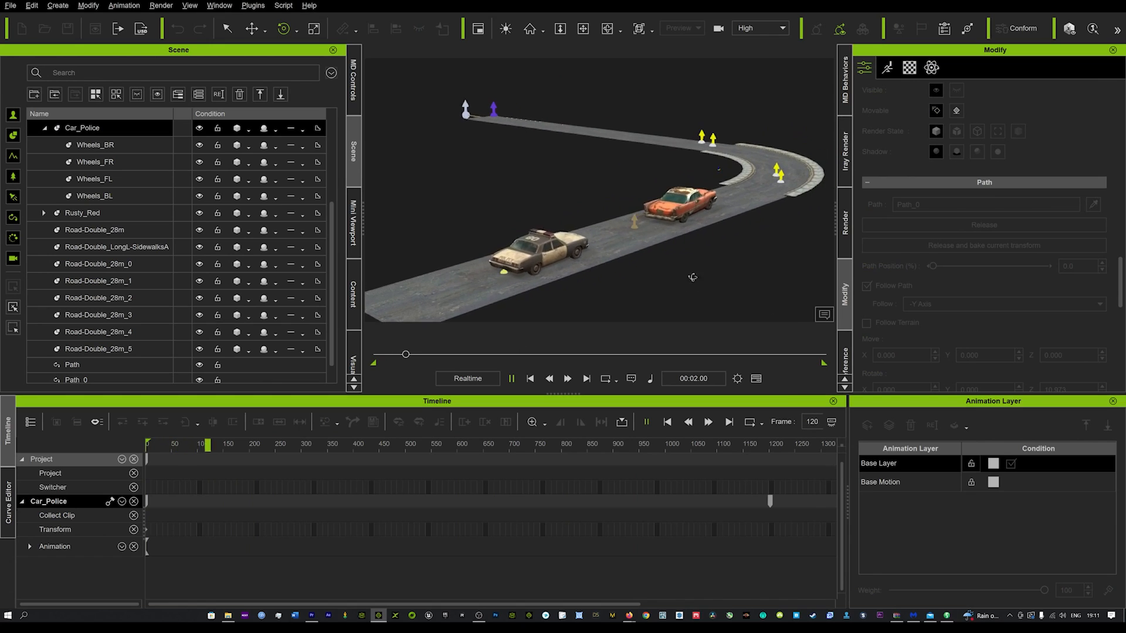
{"action": "right_click_drag", "start_coordinate": [681, 285], "coordinate": [836, 226]}
{"action": "middle_click_drag", "start_coordinate": [654, 287], "coordinate": [701, 294]}
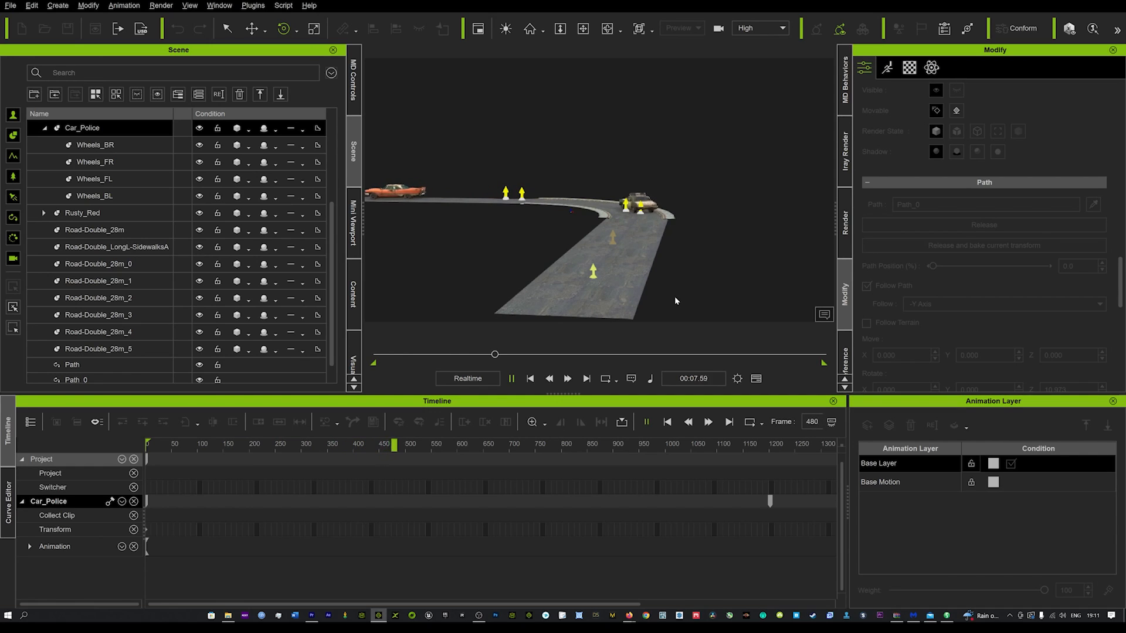
{"action": "key", "text": "space"}
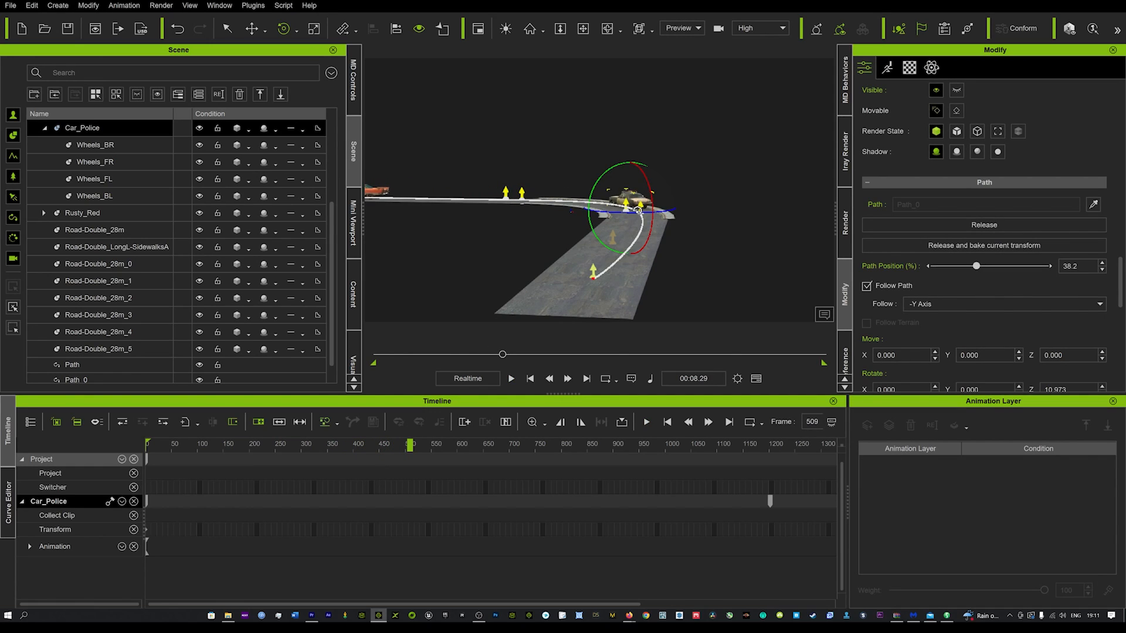
Step: Set the police car's path position to 100% at frame 636, with the start of the path at frame 0
{"action": "left_click_drag", "start_coordinate": [503, 354], "coordinate": [368, 361]}
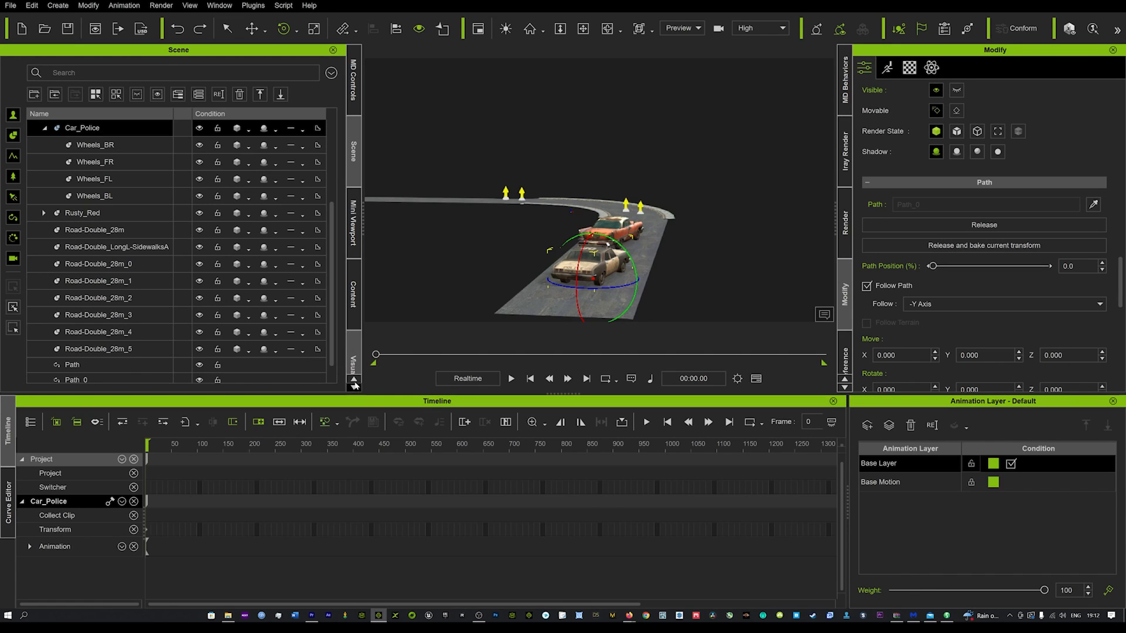
{"action": "left_click_drag", "start_coordinate": [377, 362], "coordinate": [441, 359]}
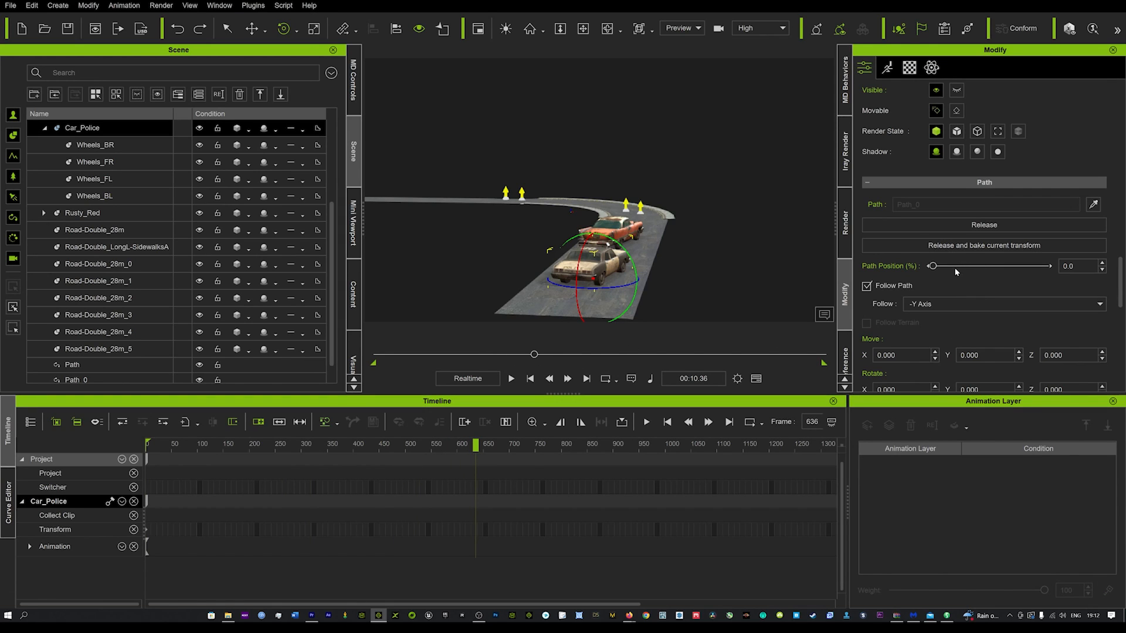
{"action": "left_click_drag", "start_coordinate": [934, 267], "coordinate": [1119, 282]}
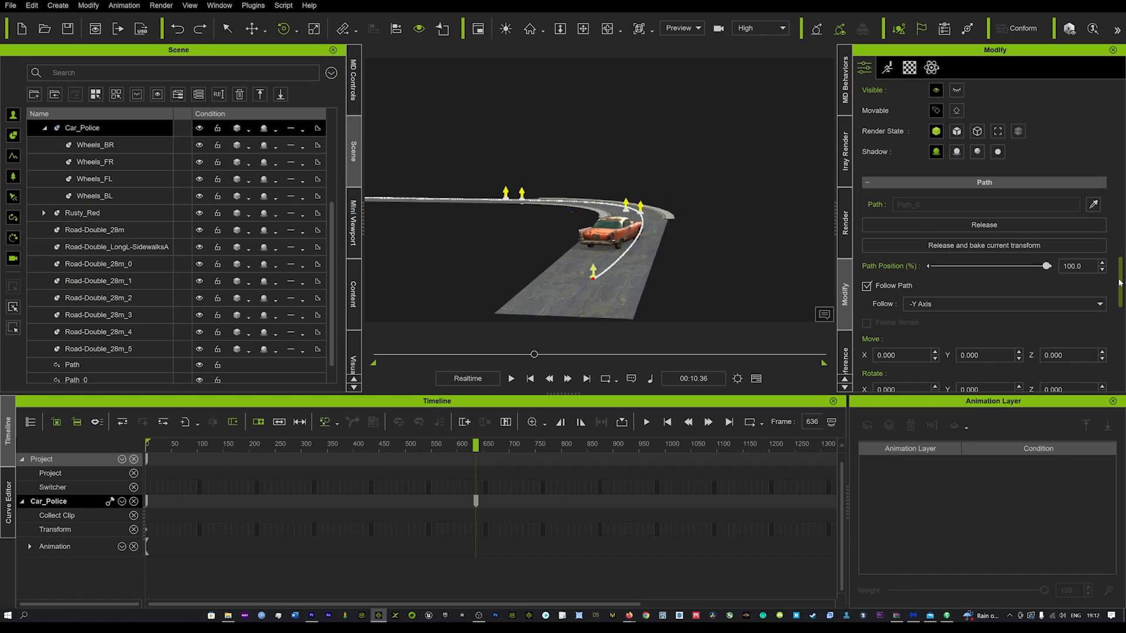
Step: Set the Rusty_Red car's path position to 100% at frame 636 and play the chase
{"action": "left_click", "coordinate": [616, 235]}
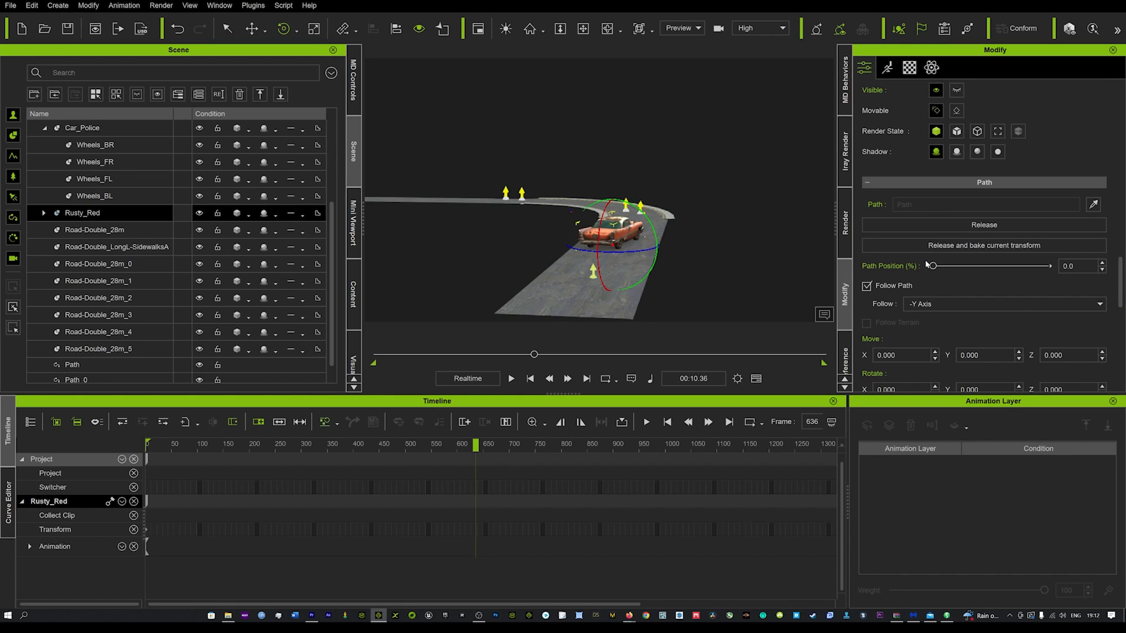
{"action": "left_click_drag", "start_coordinate": [933, 266], "coordinate": [1052, 277]}
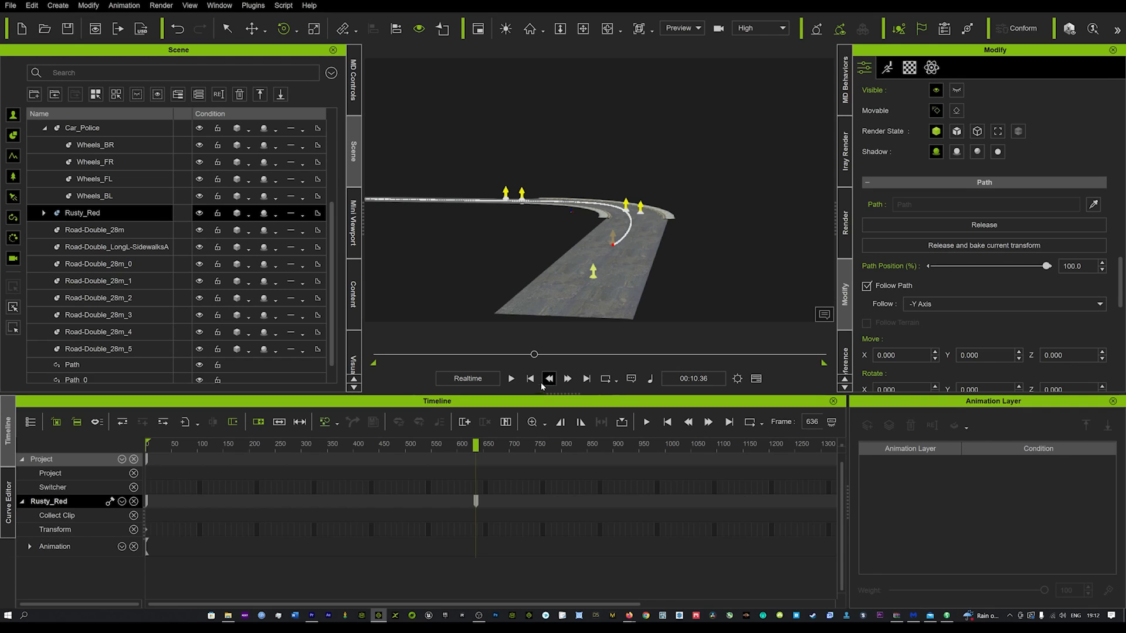
{"action": "key", "text": "space"}
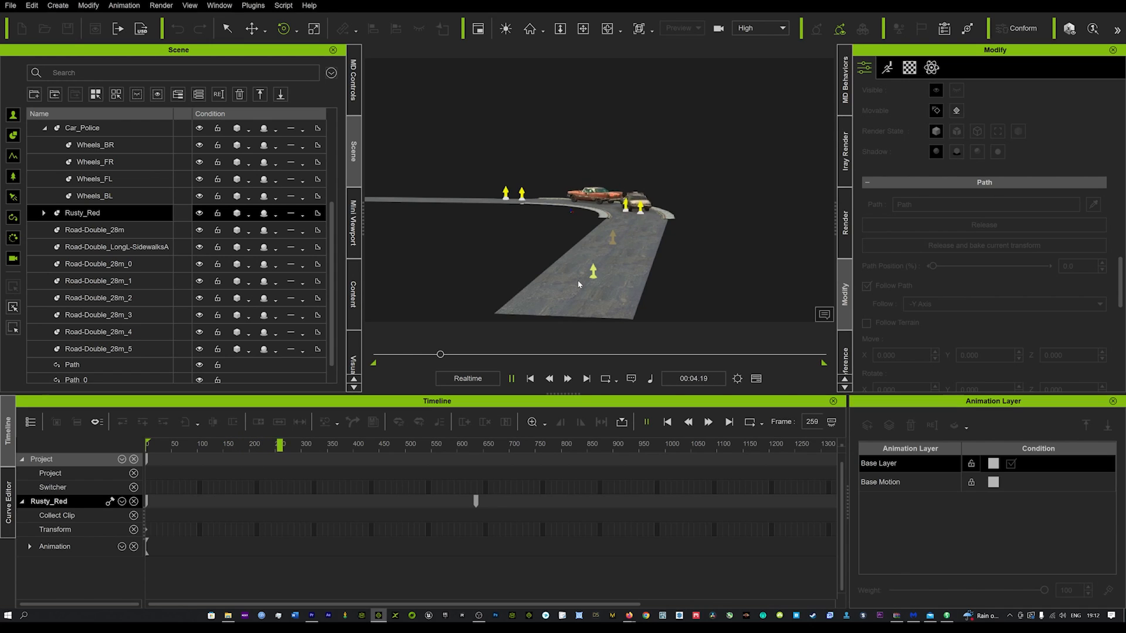
Step: Return to the first frame, select the police car and move its final path key to about frame 830
{"action": "right_click_drag", "start_coordinate": [589, 280], "coordinate": [779, 288]}
{"action": "key", "text": "space"}
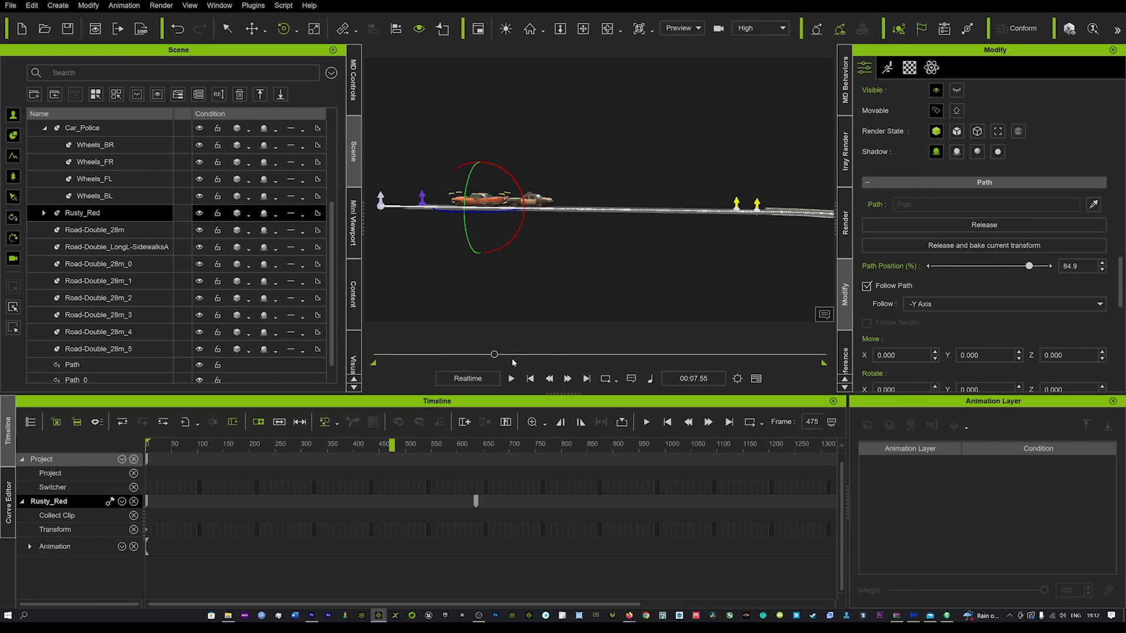
{"action": "left_click_drag", "start_coordinate": [493, 356], "coordinate": [374, 354]}
{"action": "middle_click_drag", "start_coordinate": [568, 266], "coordinate": [327, 231]}
{"action": "right_click_drag", "start_coordinate": [656, 246], "coordinate": [476, 287]}
{"action": "left_click", "coordinate": [482, 231]}
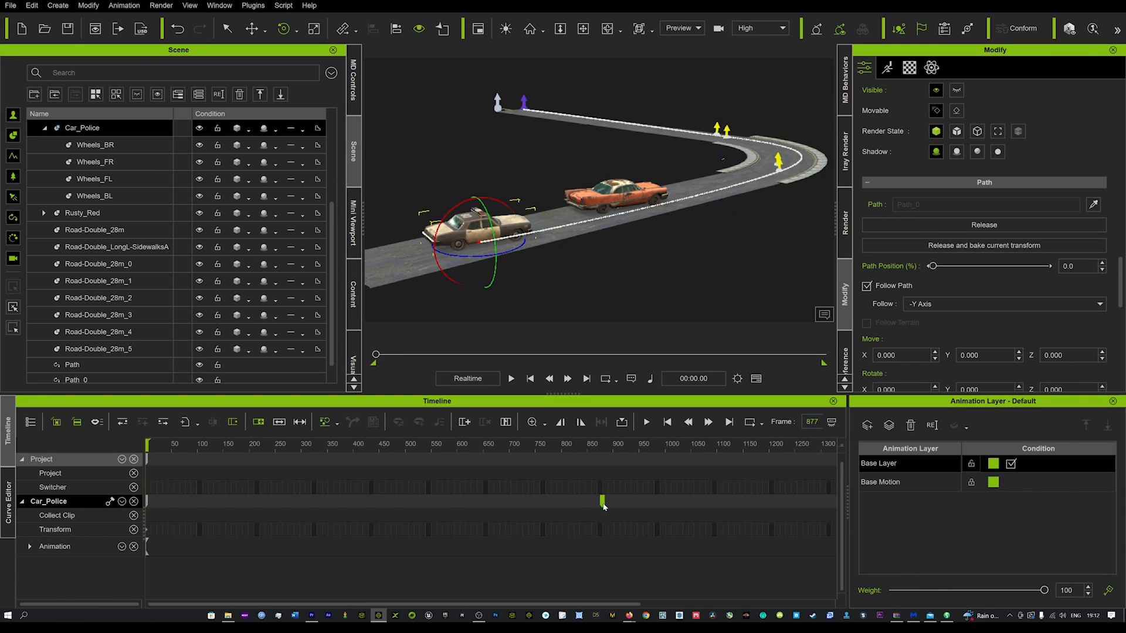
{"action": "left_click", "coordinate": [579, 487]}
Step: Play the chase from the first frame, checking the gap between the two cars around the bend, and return to the start
{"action": "left_click_drag", "start_coordinate": [584, 355], "coordinate": [267, 366]}
{"action": "key", "text": "space"}
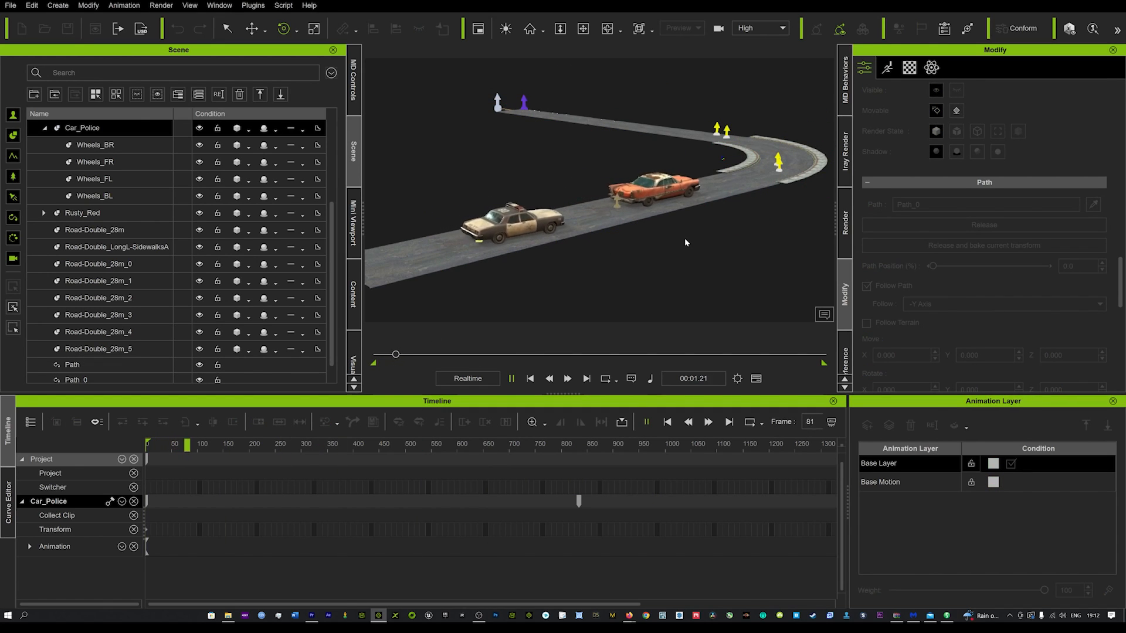
{"action": "right_click_drag", "start_coordinate": [673, 245], "coordinate": [810, 240], "text": "alt"}
{"action": "left_click_drag", "start_coordinate": [614, 269], "coordinate": [694, 282], "text": "alt"}
{"action": "left_click_drag", "start_coordinate": [599, 284], "coordinate": [716, 283], "text": "alt"}
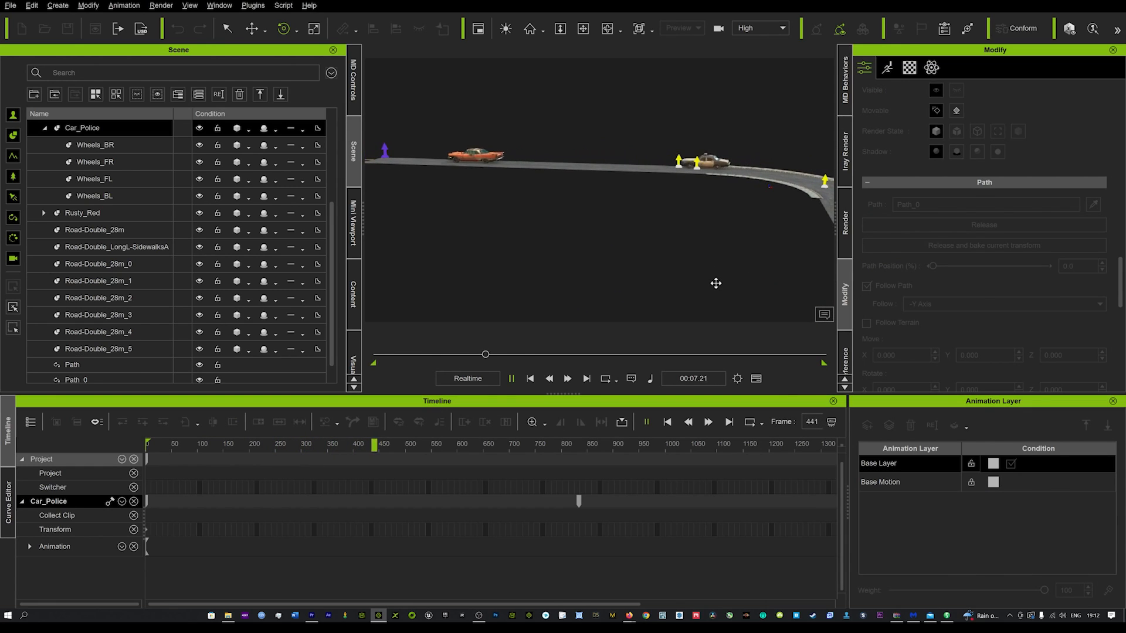
{"action": "key", "text": "space"}
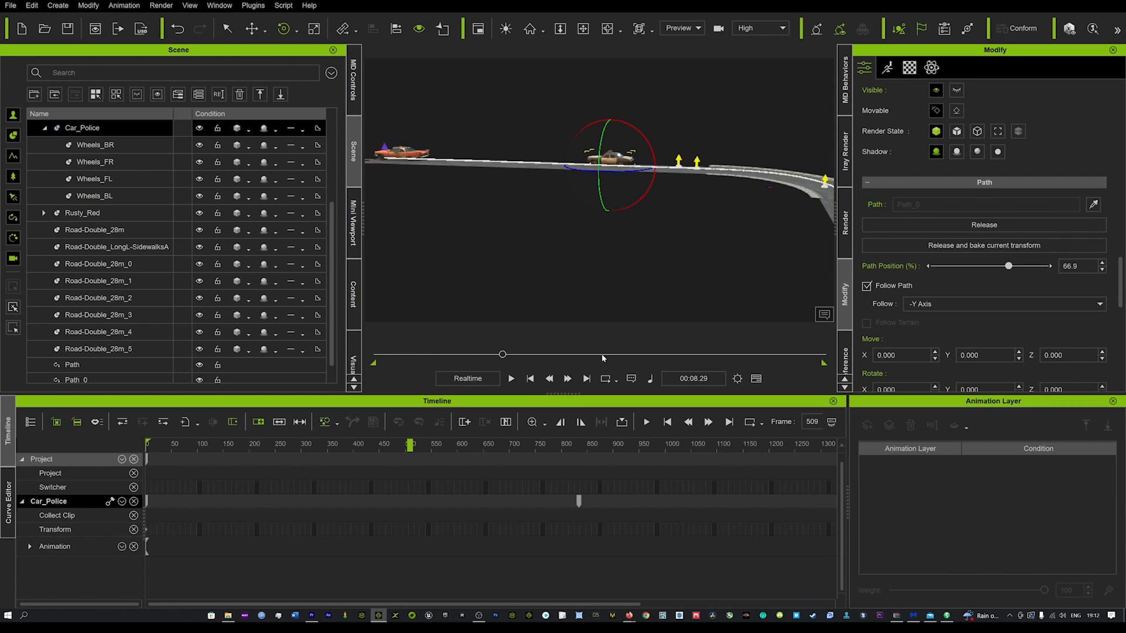
{"action": "left_click", "coordinate": [530, 379]}
Step: Select the police car's front-right wheel, Wheels_FR, in a close-up view and bring its transform values into view
{"action": "left_click_drag", "start_coordinate": [685, 237], "coordinate": [473, 141], "text": "alt"}
{"action": "right_click_drag", "start_coordinate": [658, 186], "coordinate": [560, 184]}
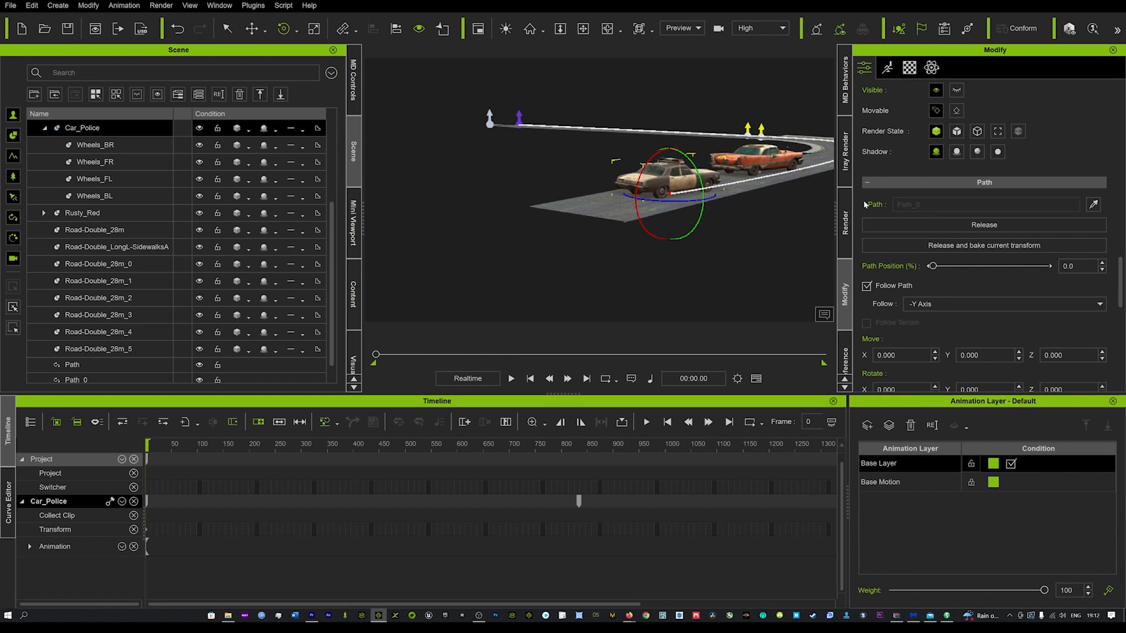
{"action": "scroll", "coordinate": [729, 189], "scroll_direction": "up", "scroll_amount": 3}
{"action": "scroll", "coordinate": [730, 189], "scroll_direction": "up", "scroll_amount": 2}
{"action": "left_click_drag", "start_coordinate": [731, 191], "coordinate": [570, 202], "text": "alt"}
{"action": "right_click_drag", "start_coordinate": [684, 216], "coordinate": [543, 232], "text": "alt"}
{"action": "scroll", "coordinate": [543, 232], "scroll_direction": "up", "scroll_amount": 8}
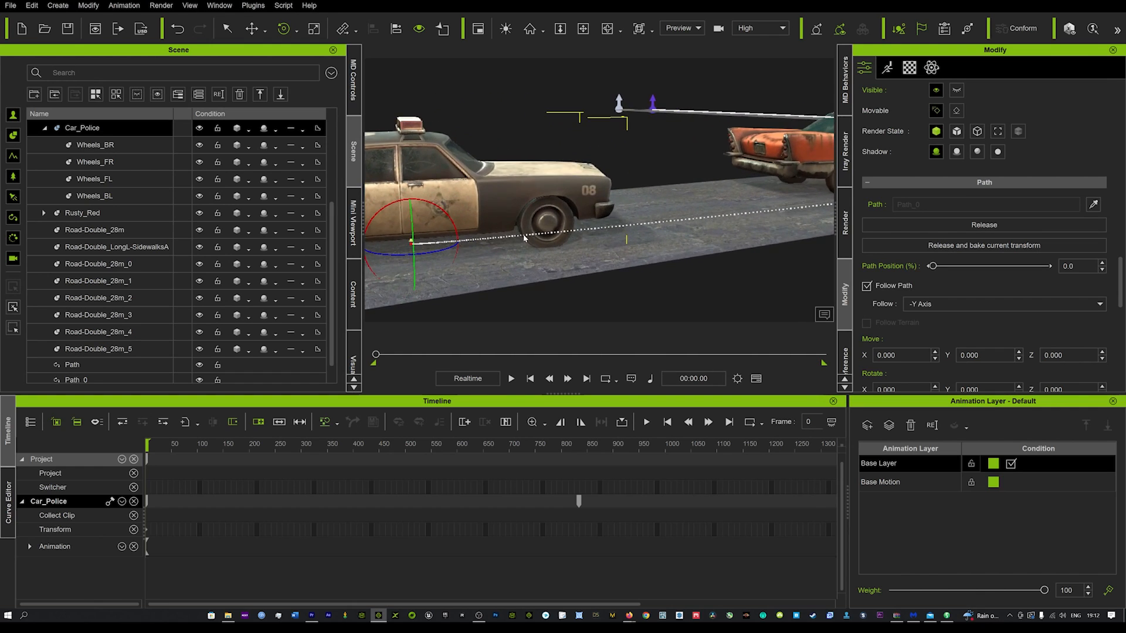
{"action": "left_click_drag", "start_coordinate": [545, 235], "coordinate": [579, 201], "text": "alt"}
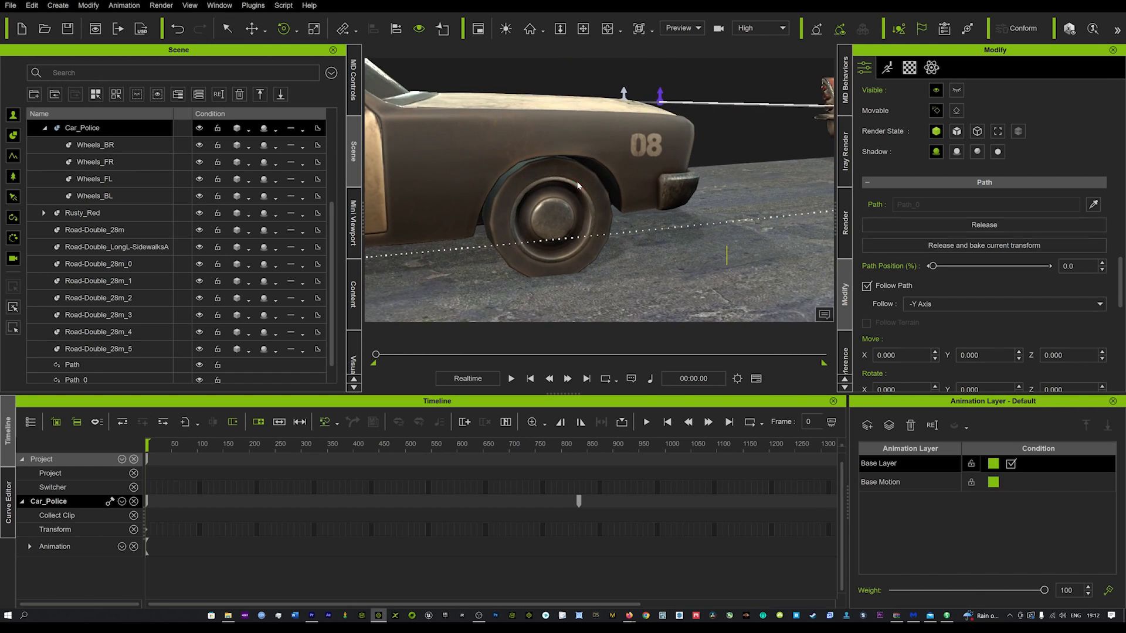
{"action": "left_click", "coordinate": [578, 186]}
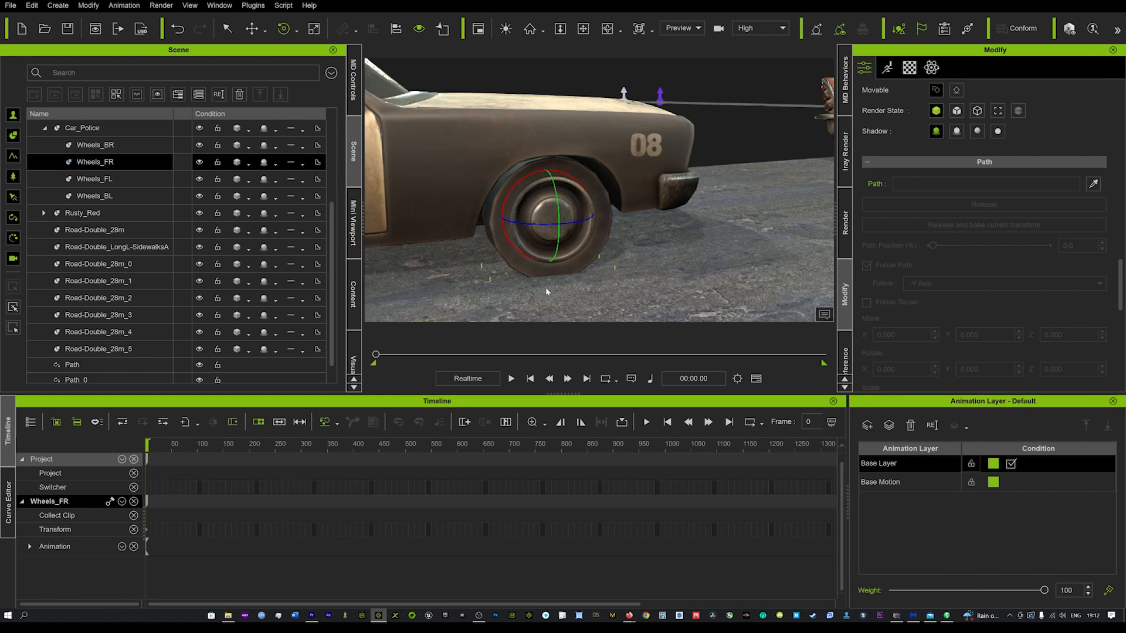
{"action": "scroll", "coordinate": [904, 253], "scroll_direction": "down", "scroll_amount": 5}
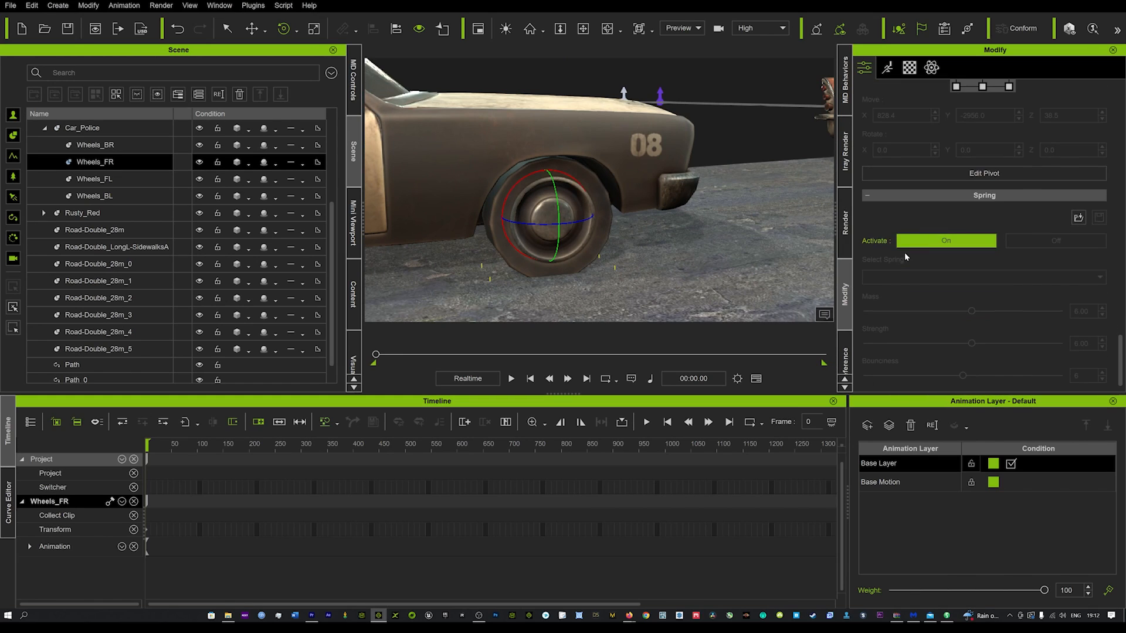
{"action": "scroll", "coordinate": [903, 252], "scroll_direction": "up", "scroll_amount": 8}
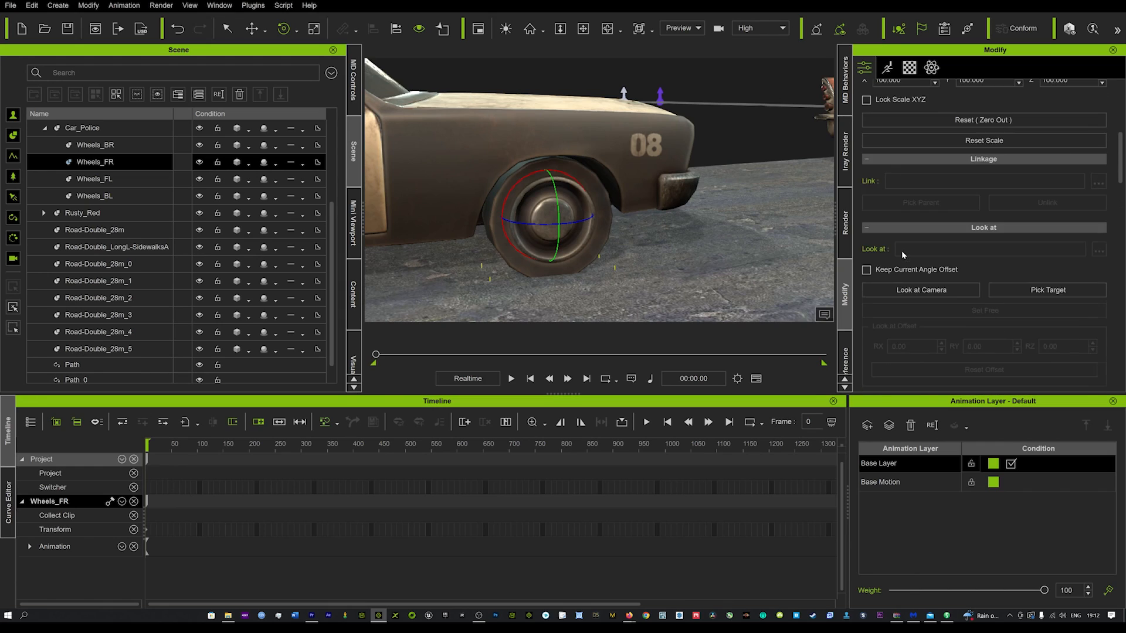
{"action": "scroll", "coordinate": [903, 250], "scroll_direction": "up", "scroll_amount": 3}
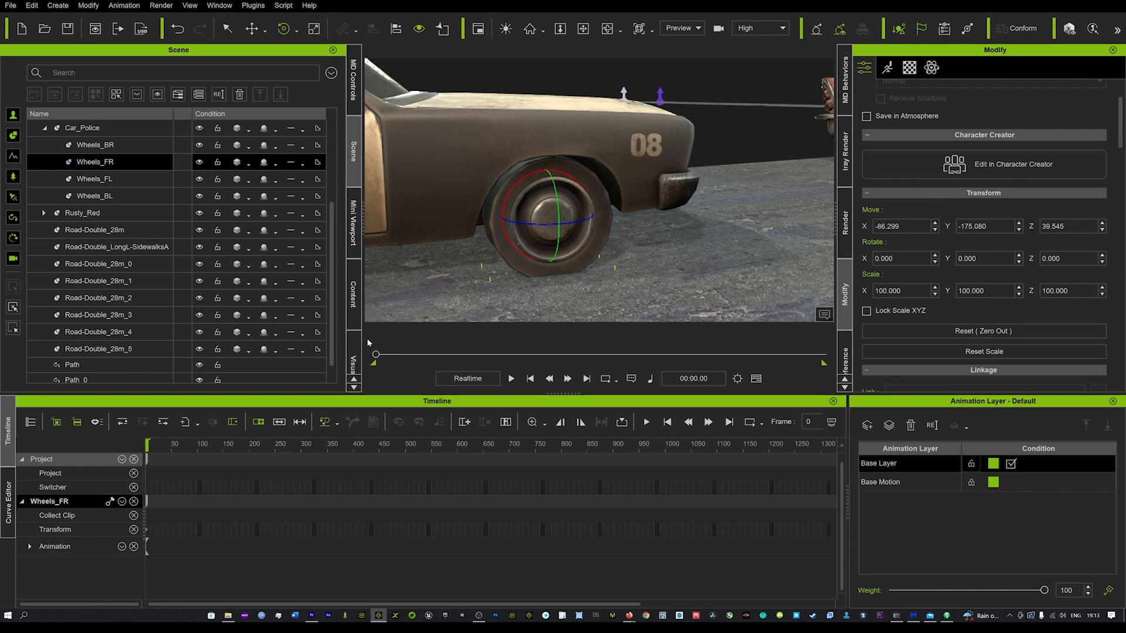
Step: At the last frame, 1799, set the X rotation of Wheels_FR to 99999
{"action": "left_click_drag", "start_coordinate": [380, 357], "coordinate": [613, 374]}
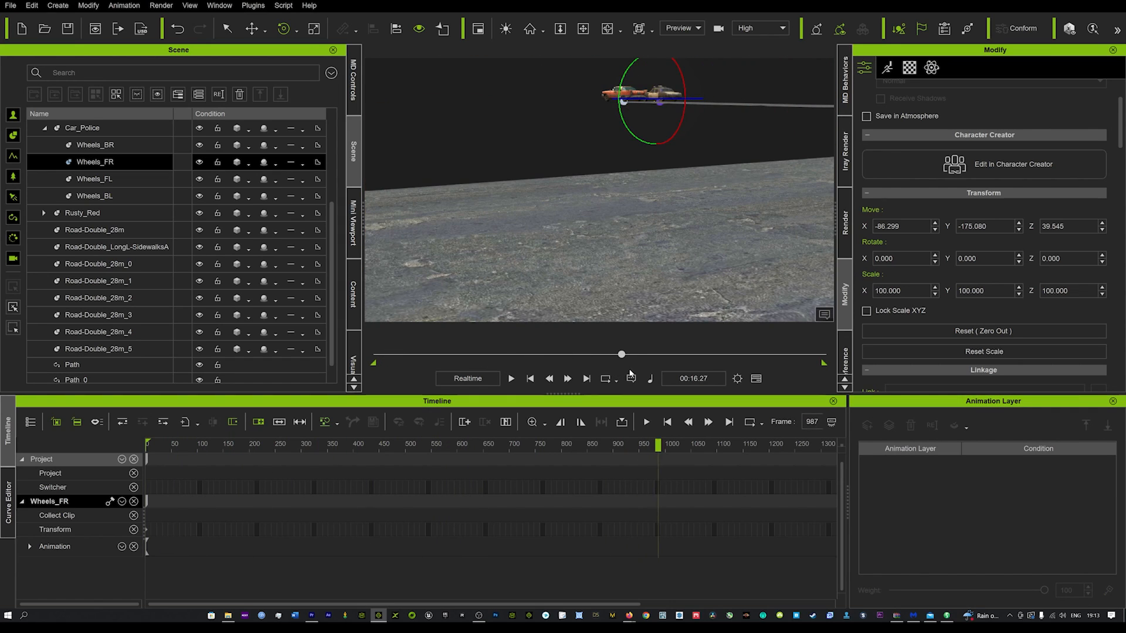
{"action": "left_click_drag", "start_coordinate": [733, 363], "coordinate": [868, 351]}
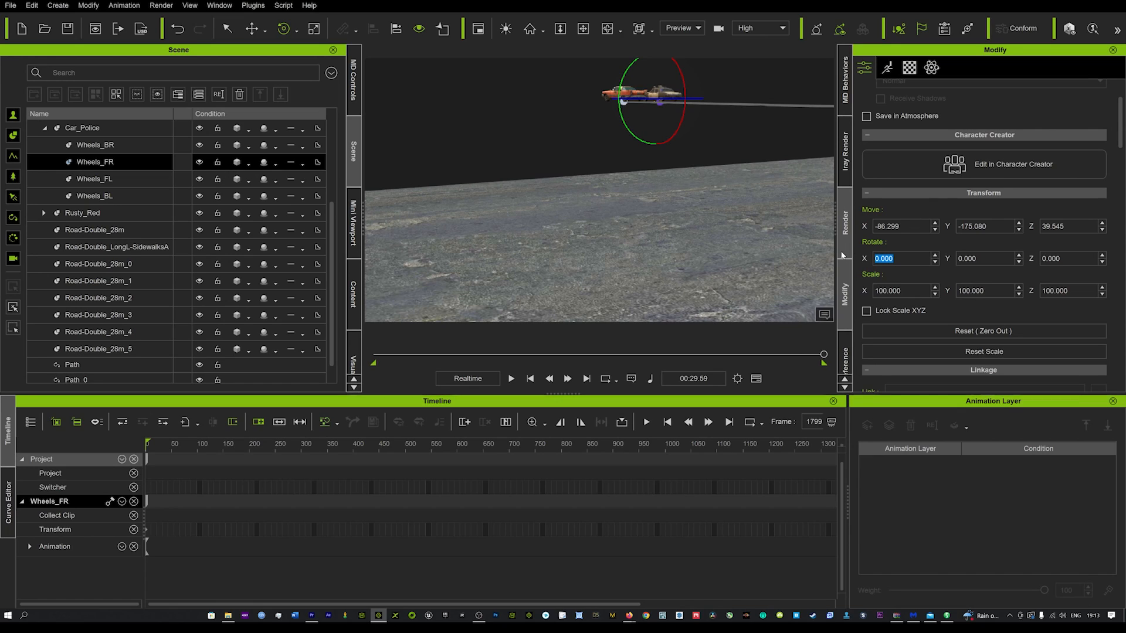
{"action": "type", "text": "99"}
{"action": "key", "text": "Return"}
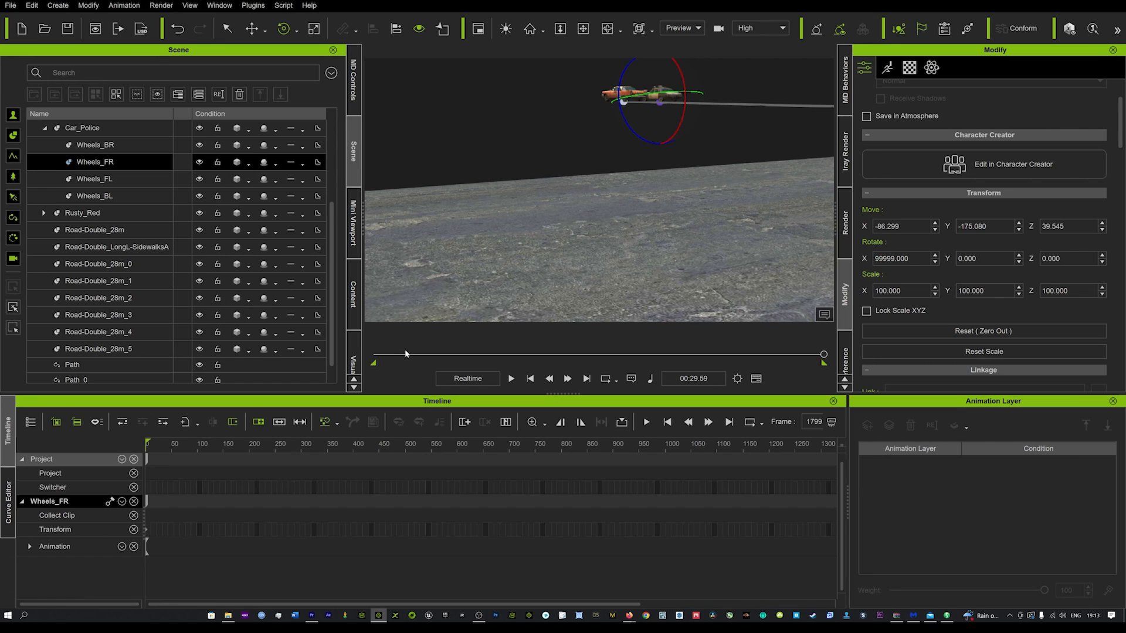
Step: Play the animation from the start, following the police car to check its front-right wheel's spin
{"action": "key", "text": "space"}
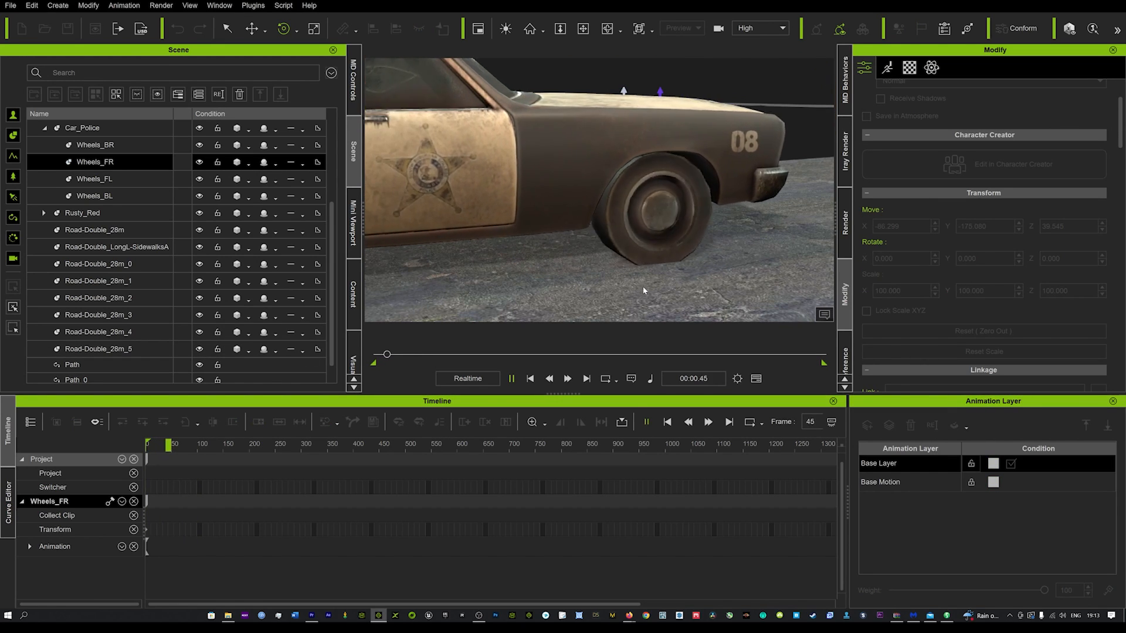
{"action": "key", "text": "space"}
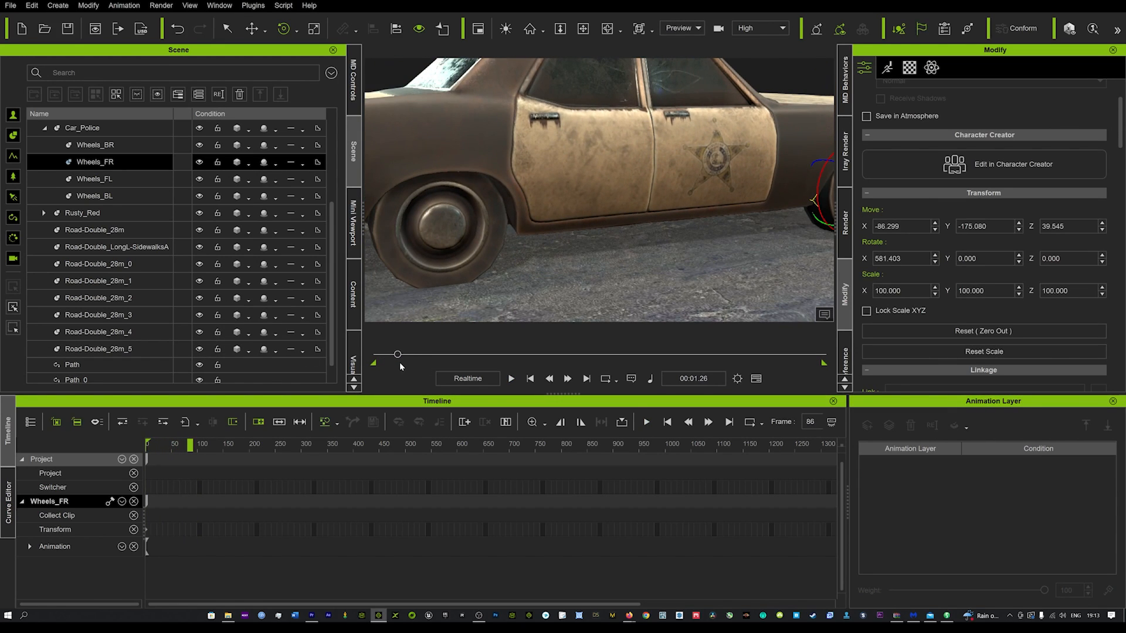
{"action": "left_click_drag", "start_coordinate": [398, 354], "coordinate": [376, 355]}
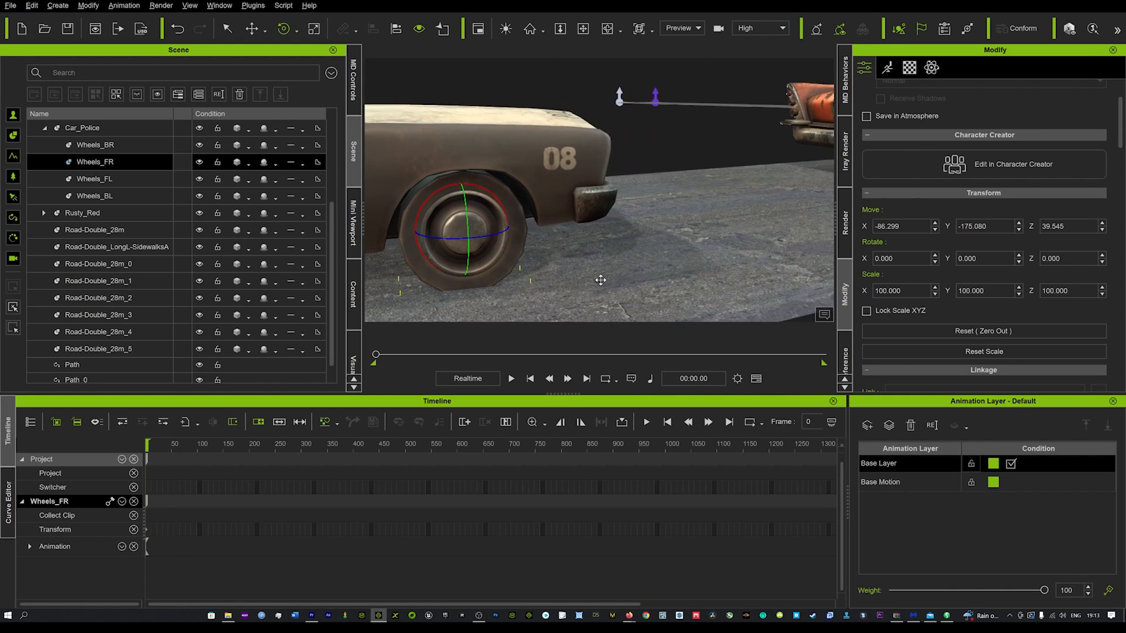
{"action": "key", "text": "space"}
{"action": "middle_click_drag", "start_coordinate": [645, 258], "coordinate": [346, 248]}
{"action": "middle_click_drag", "start_coordinate": [703, 227], "coordinate": [342, 241]}
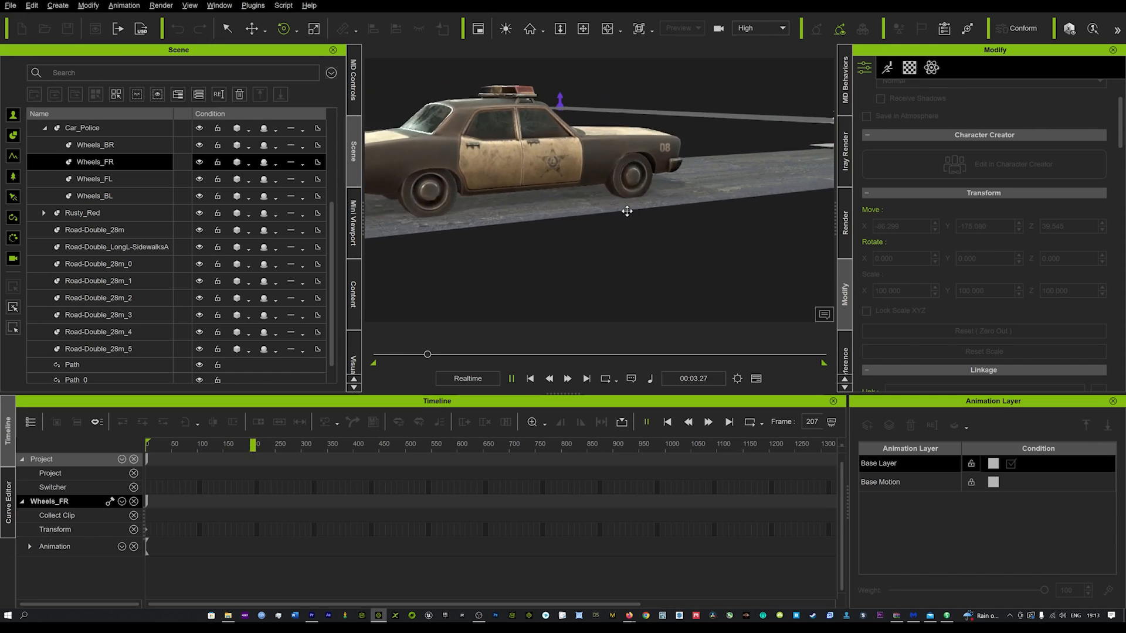
{"action": "key", "text": "space"}
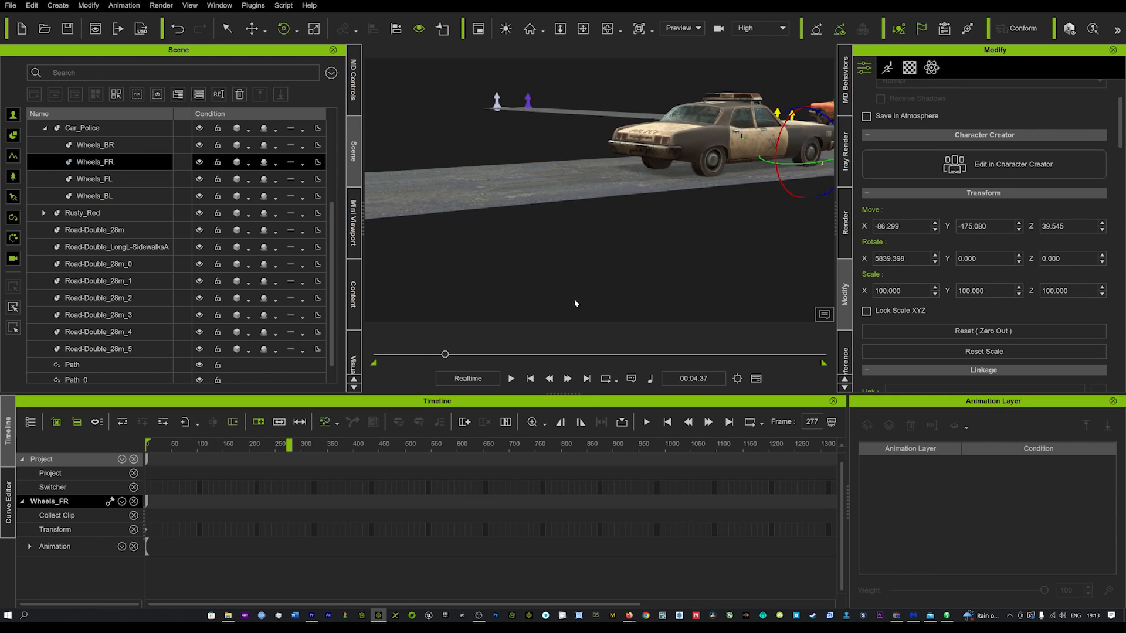
Step: Return to the first frame and select the whole police car, framing it in the viewport
{"action": "left_click", "coordinate": [530, 378]}
{"action": "middle_click_drag", "start_coordinate": [535, 264], "coordinate": [1030, 230], "text": "alt"}
{"action": "middle_click_drag", "start_coordinate": [543, 245], "coordinate": [930, 237], "text": "alt"}
{"action": "middle_click_drag", "start_coordinate": [484, 232], "coordinate": [937, 213], "text": "alt"}
{"action": "middle_click_drag", "start_coordinate": [496, 268], "coordinate": [767, 246], "text": "alt"}
{"action": "middle_click_drag", "start_coordinate": [498, 241], "coordinate": [1030, 214], "text": "alt"}
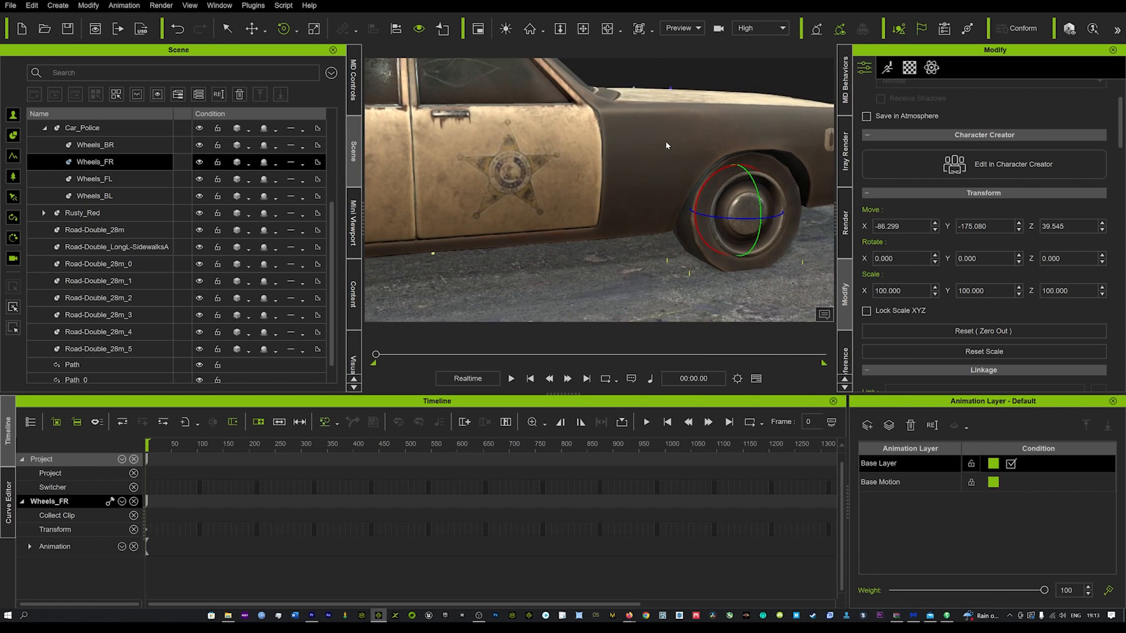
{"action": "left_click", "coordinate": [661, 138]}
{"action": "key", "text": "z"}
{"action": "middle_click_drag", "start_coordinate": [681, 251], "coordinate": [732, 300], "text": "alt"}
Step: Play the chase while following both cars to the end of the road, and return to the first frame
{"action": "key", "text": "space"}
{"action": "middle_click_drag", "start_coordinate": [630, 278], "coordinate": [427, 287]}
{"action": "mouse_move", "coordinate": [691, 266]}
{"action": "middle_mouse_down"}
{"action": "mouse_move", "coordinate": [507, 295]}
{"action": "mouse_move", "coordinate": [370, 294]}
{"action": "middle_mouse_up"}
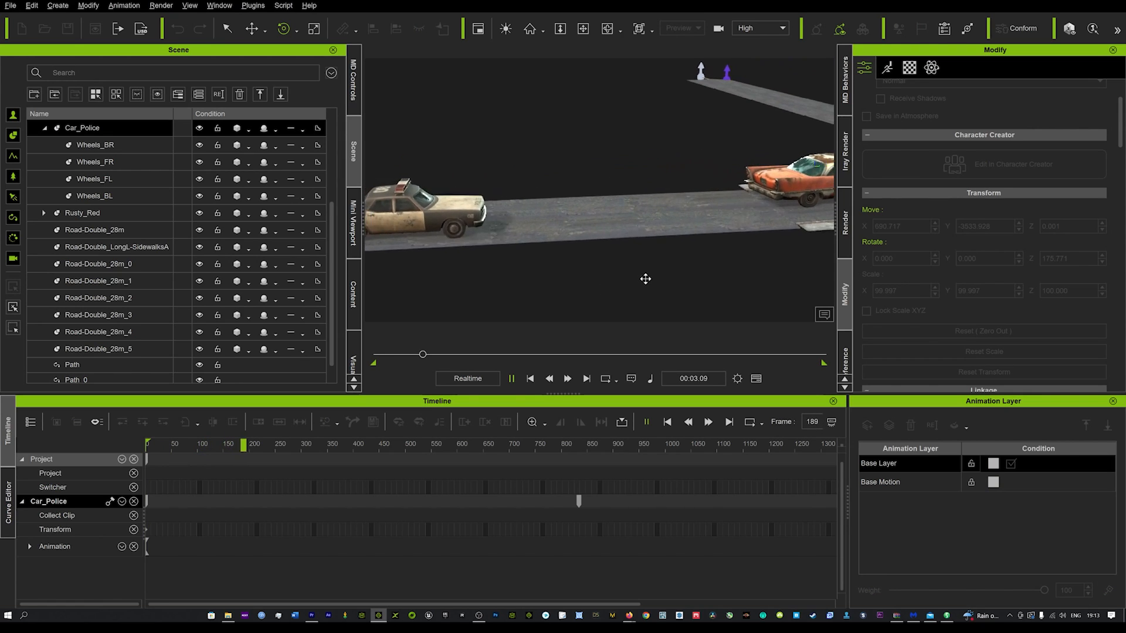
{"action": "middle_click_drag", "start_coordinate": [658, 246], "coordinate": [427, 303]}
{"action": "middle_click_drag", "start_coordinate": [619, 262], "coordinate": [530, 222]}
{"action": "right_click_drag", "start_coordinate": [586, 246], "coordinate": [492, 252]}
{"action": "right_click_drag", "start_coordinate": [590, 274], "coordinate": [497, 258]}
{"action": "middle_click_drag", "start_coordinate": [497, 256], "coordinate": [375, 247]}
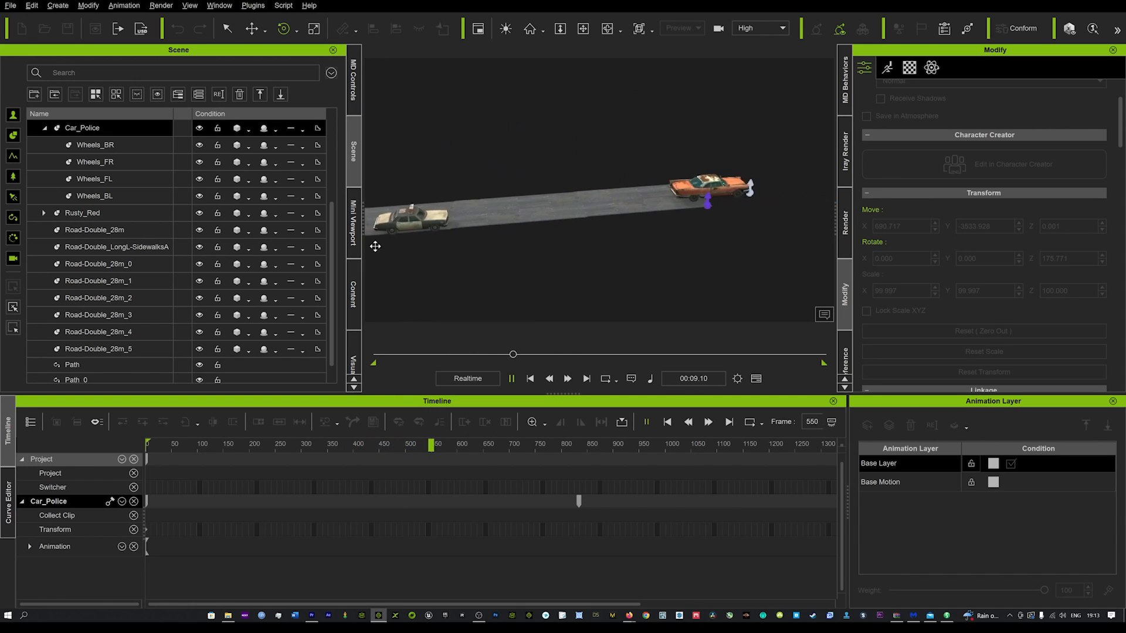
{"action": "right_click_drag", "start_coordinate": [575, 242], "coordinate": [490, 218]}
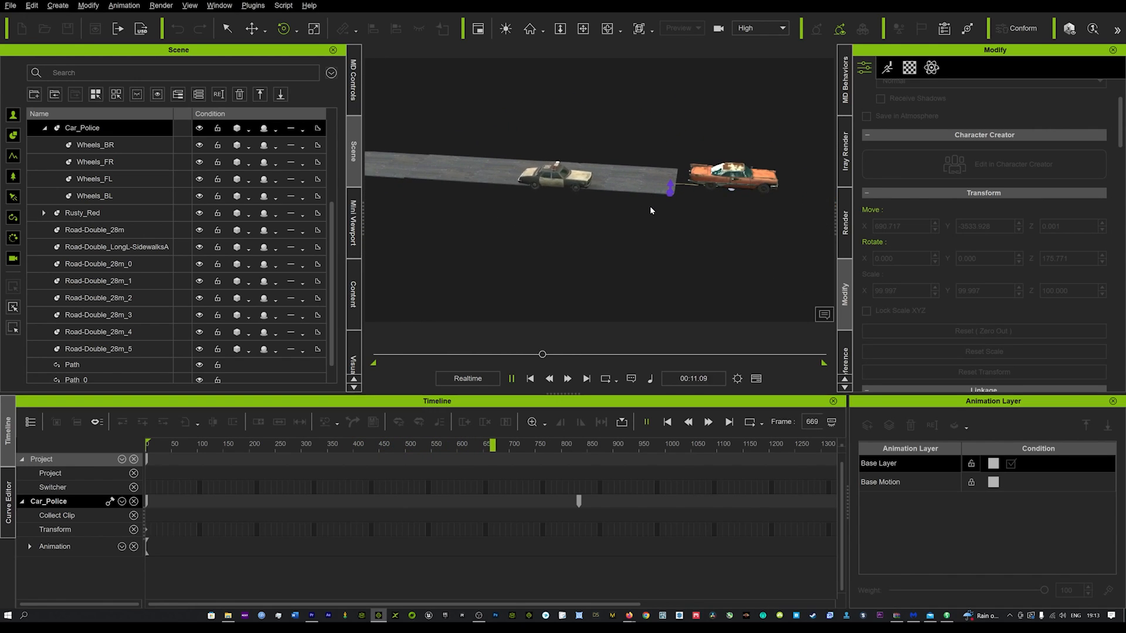
{"action": "key", "text": "space"}
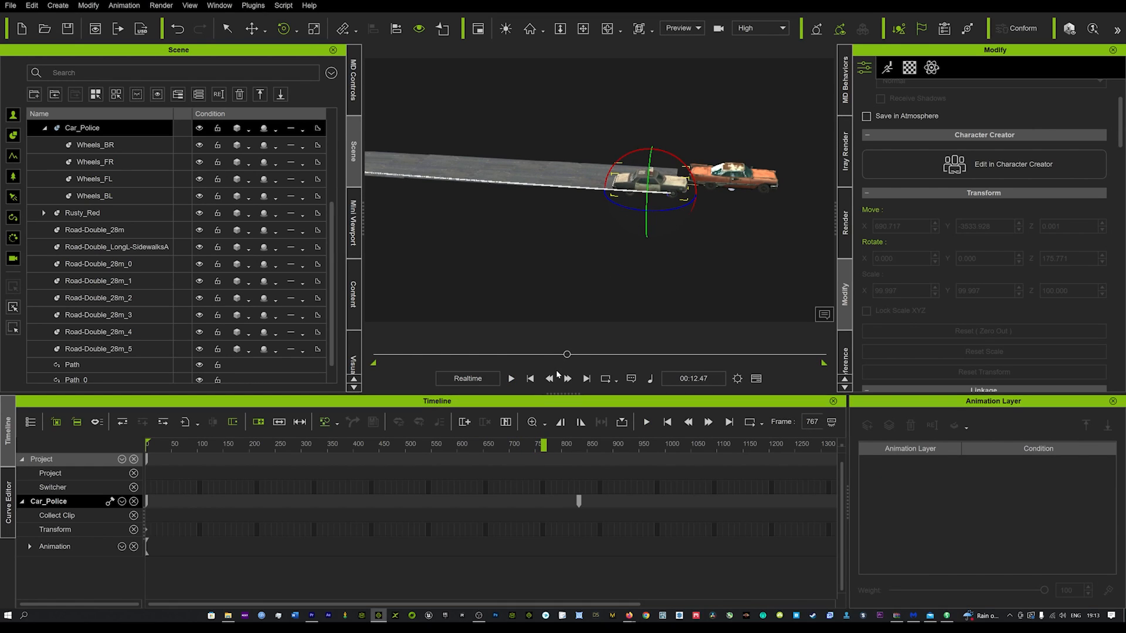
{"action": "left_click", "coordinate": [531, 381]}
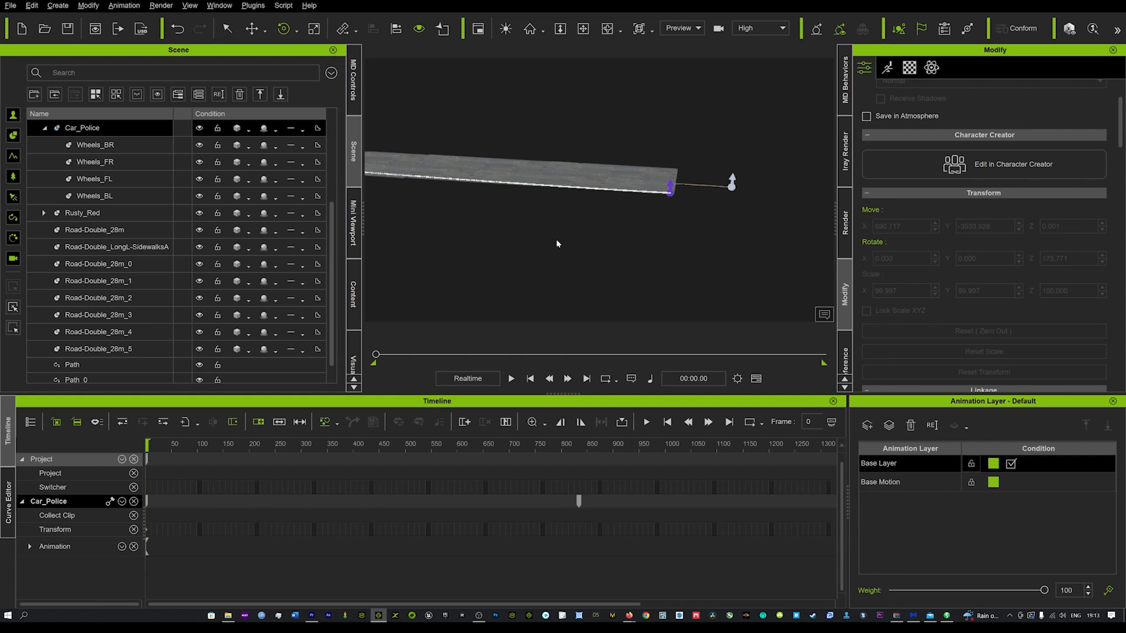
Step: Play the chase from a viewpoint at the far end of the road, watching the cars approach, and rewind to frame 0
{"action": "right_click_drag", "start_coordinate": [556, 238], "coordinate": [915, 301]}
{"action": "middle_click_drag", "start_coordinate": [727, 263], "coordinate": [569, 298]}
{"action": "right_click_drag", "start_coordinate": [569, 297], "coordinate": [488, 245]}
{"action": "key", "text": "space"}
{"action": "middle_click_drag", "start_coordinate": [489, 245], "coordinate": [505, 250]}
{"action": "right_click_drag", "start_coordinate": [504, 250], "coordinate": [493, 248]}
{"action": "middle_click_drag", "start_coordinate": [492, 248], "coordinate": [546, 242]}
{"action": "right_click_drag", "start_coordinate": [614, 269], "coordinate": [509, 254]}
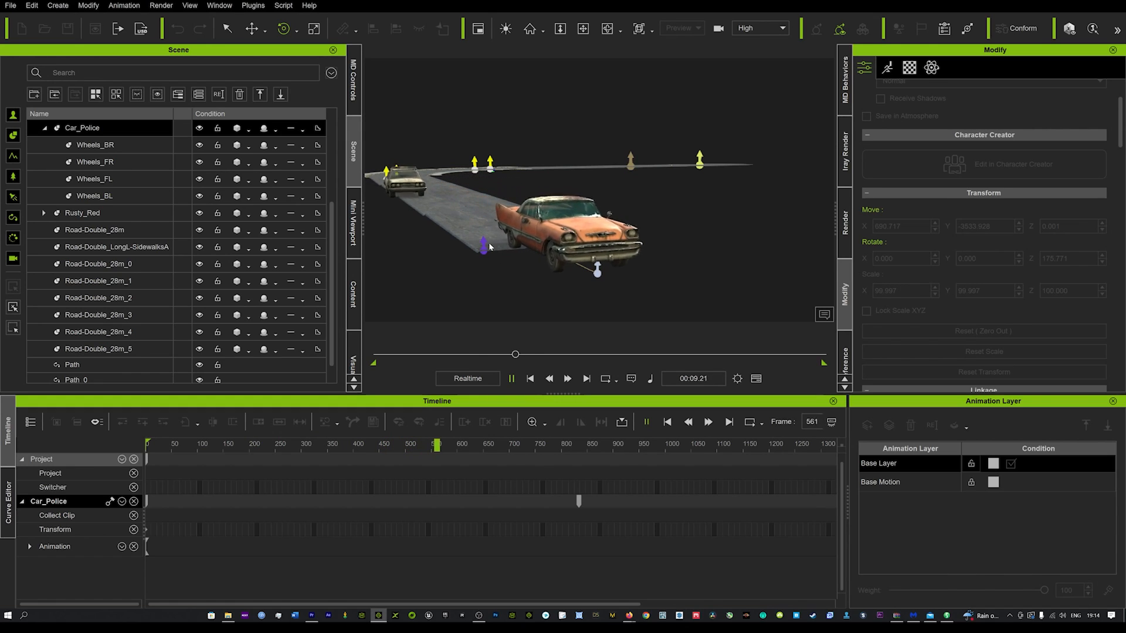
{"action": "left_click", "coordinate": [428, 354]}
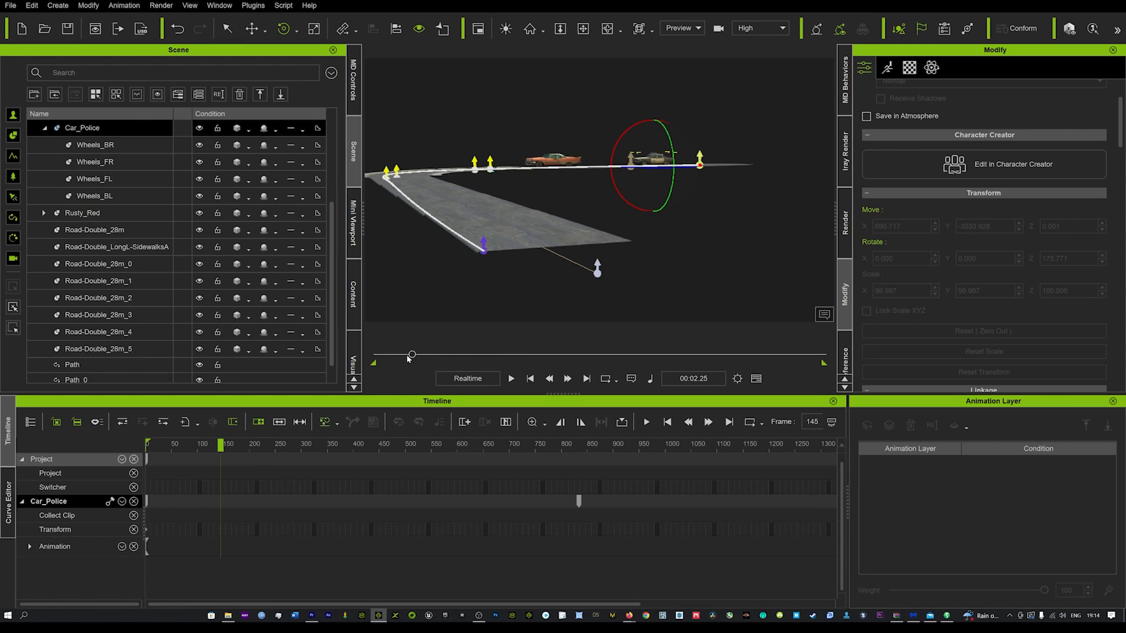
{"action": "left_click_drag", "start_coordinate": [407, 359], "coordinate": [346, 347]}
Step: Play the chase from the first frame with the view framed on the road's bend
{"action": "middle_click_drag", "start_coordinate": [464, 198], "coordinate": [580, 265]}
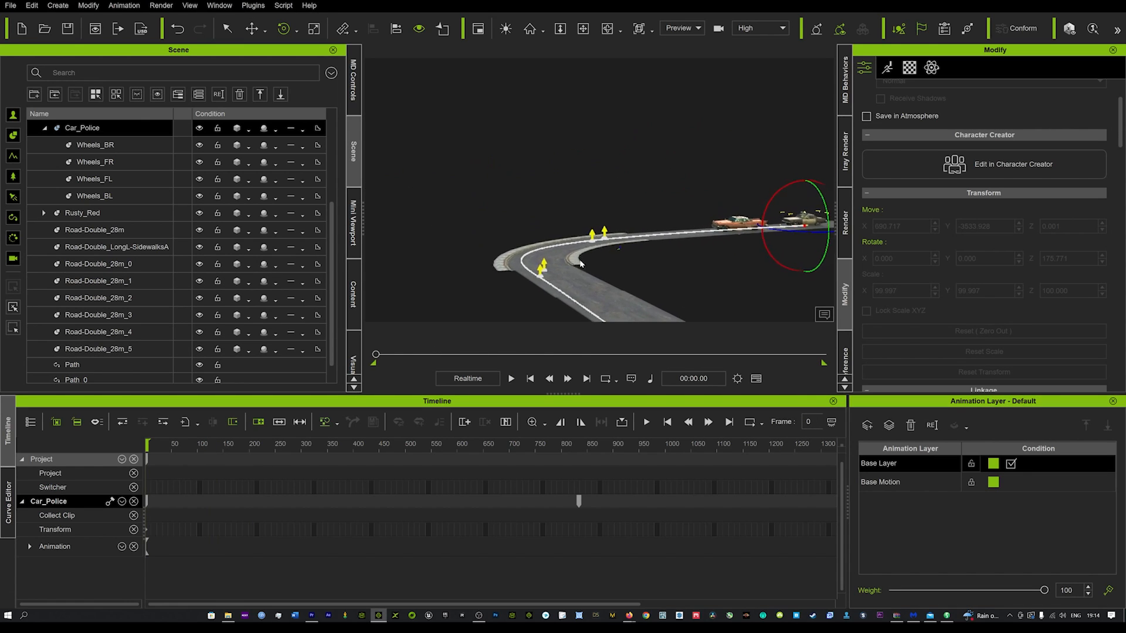
{"action": "scroll", "coordinate": [581, 266], "scroll_direction": "up", "scroll_amount": 6}
{"action": "middle_click_drag", "start_coordinate": [583, 304], "coordinate": [467, 183]}
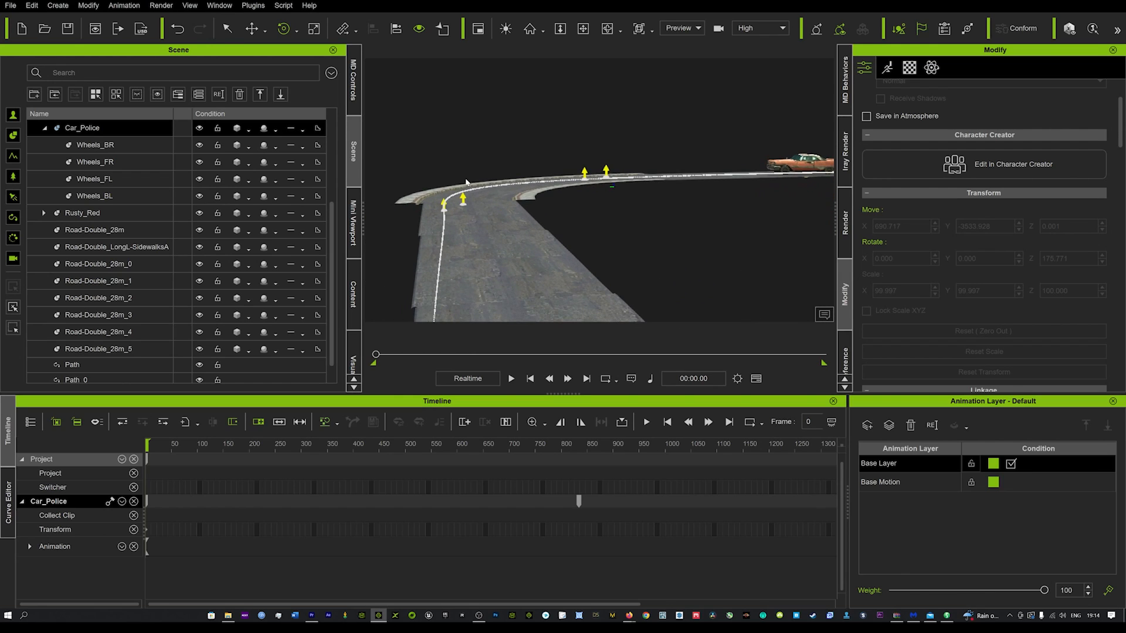
{"action": "key", "text": "space"}
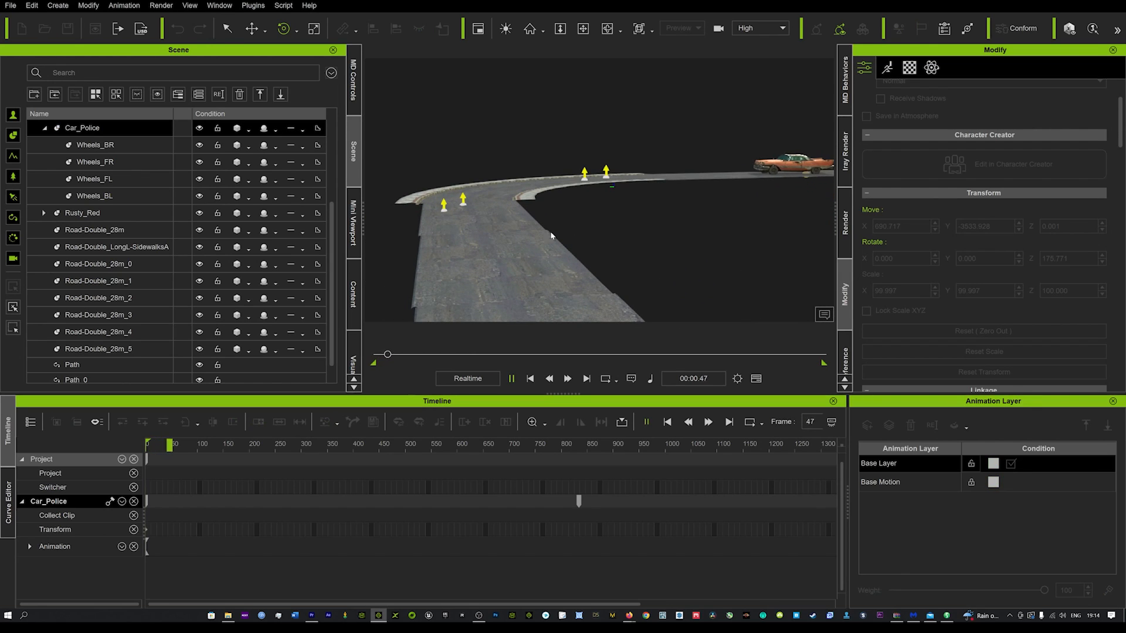